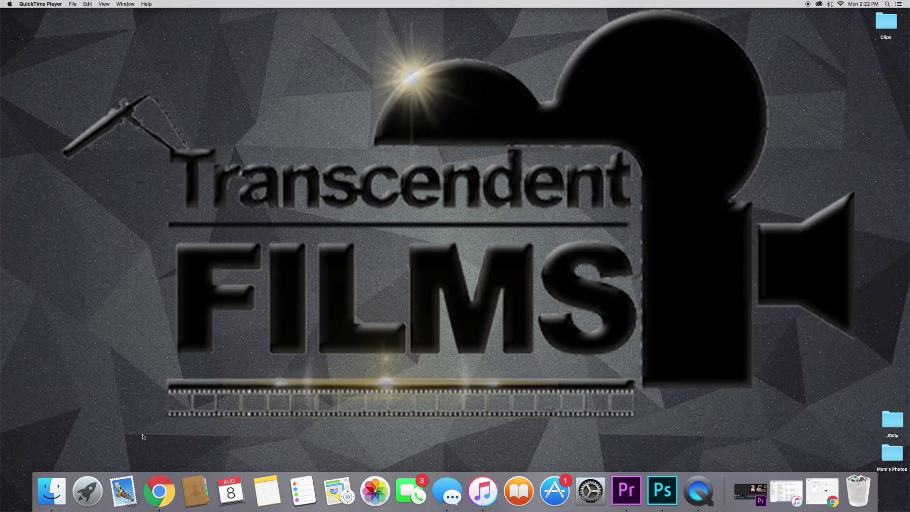
# Launch Adobe Story CC from the Launchpad app list.
pyautogui.click(87, 491)
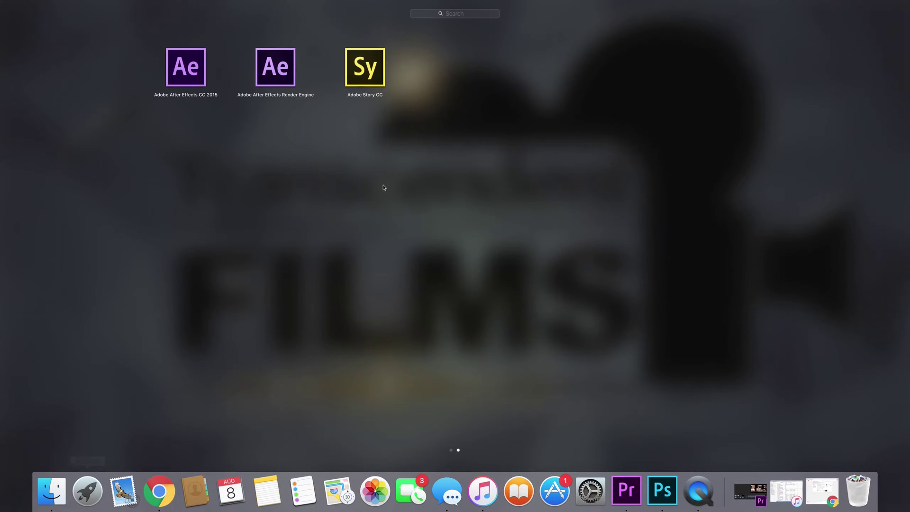
pyautogui.click(374, 75)
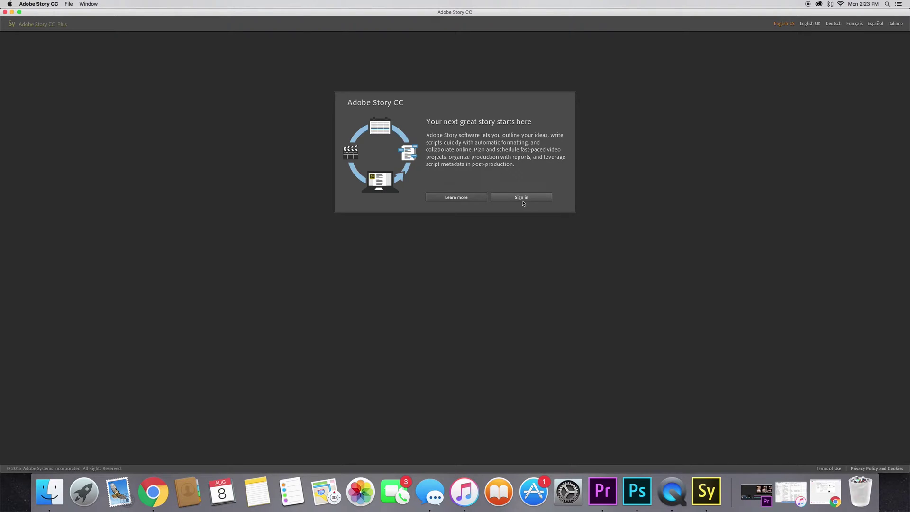
# Sign in to the Adobe Story account to load Sample Project's contents.
pyautogui.click(523, 203)
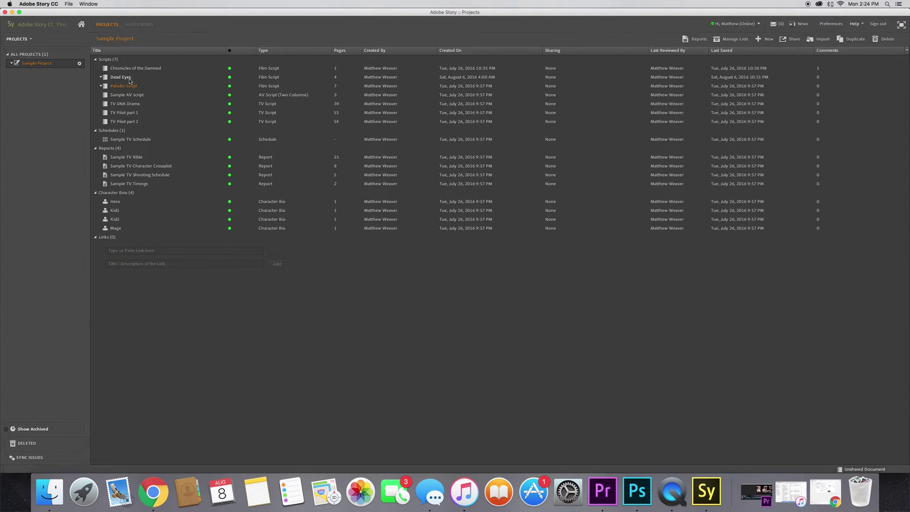
# Open the Dead Eyes script and scroll to the opening scenes on page 1.
pyautogui.doubleClick(129, 78)
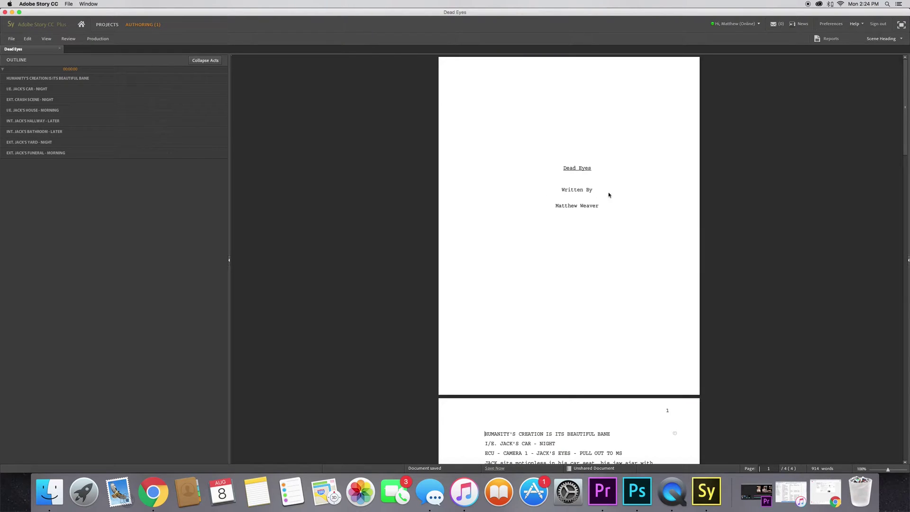
pyautogui.scroll(-3, 626, 198)
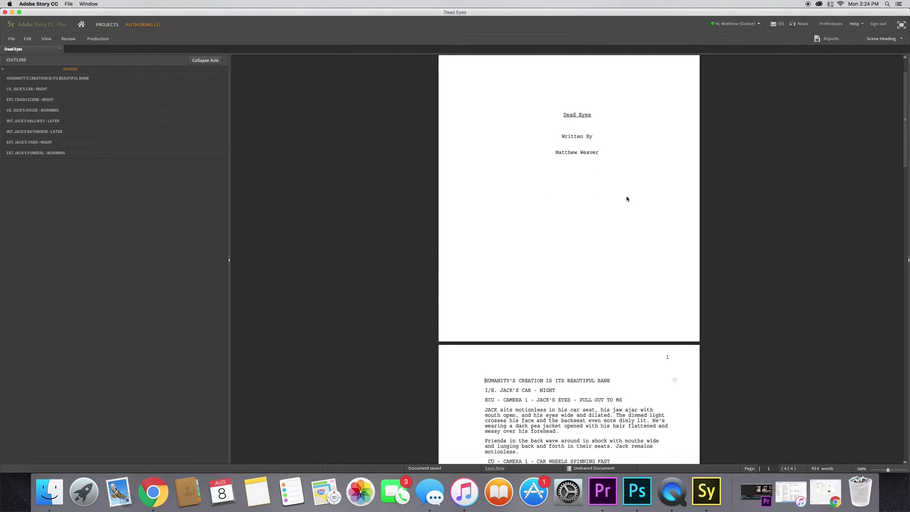
pyautogui.scroll(3, 627, 197)
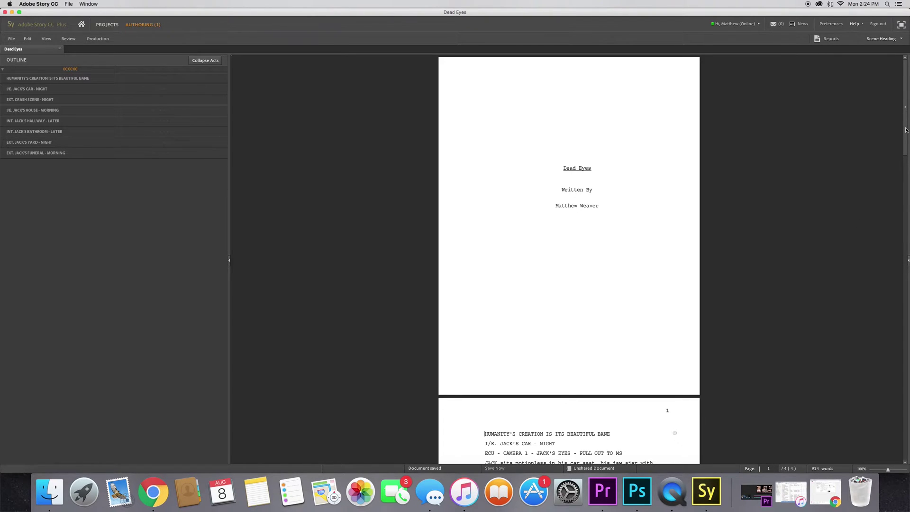
pyautogui.scroll(-1, 905, 130)
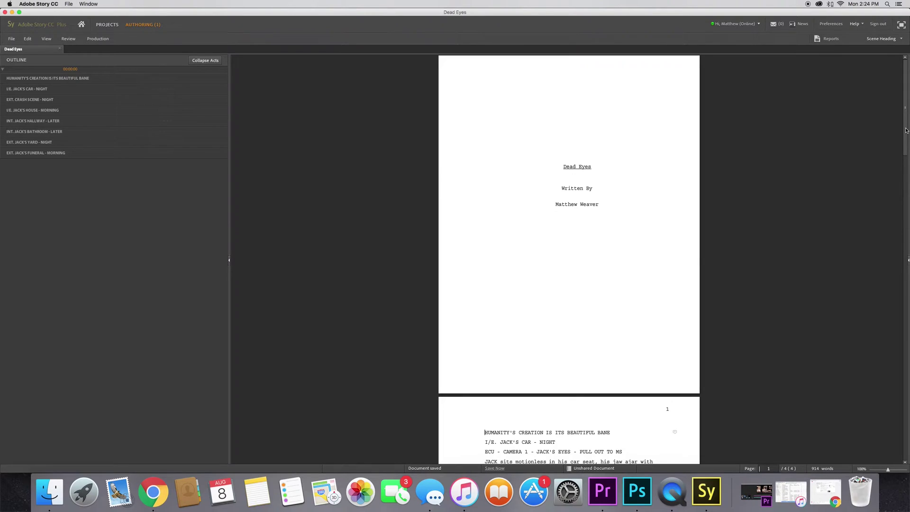
pyautogui.scroll(1, 906, 131)
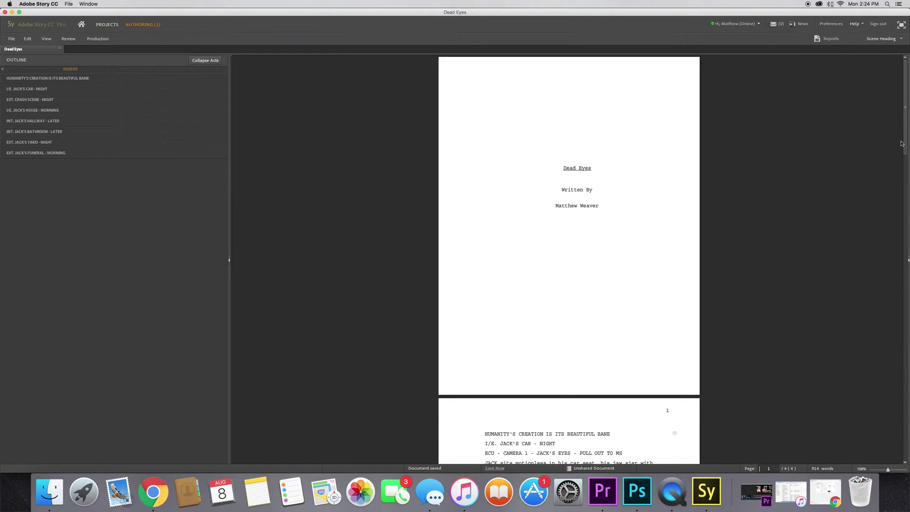
pyautogui.moveTo(906, 128); pyautogui.dragTo(908, 209)
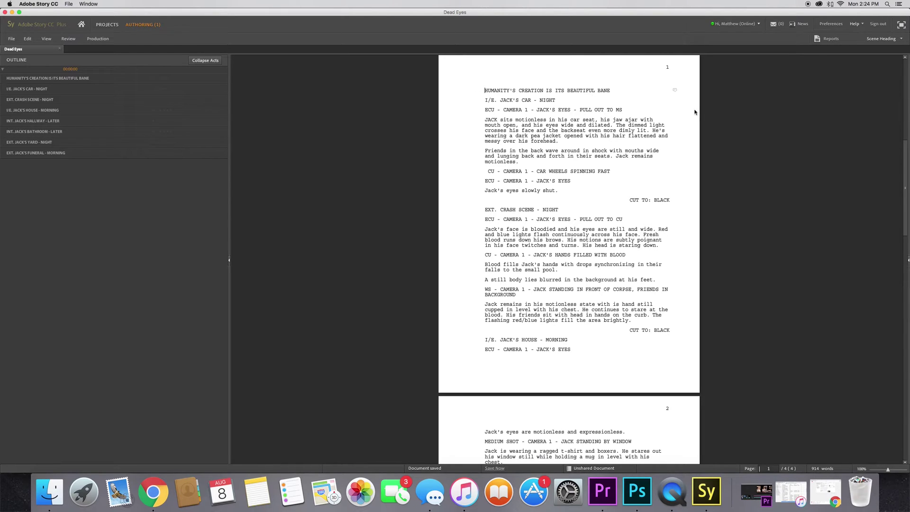
pyautogui.rightClick(484, 91)
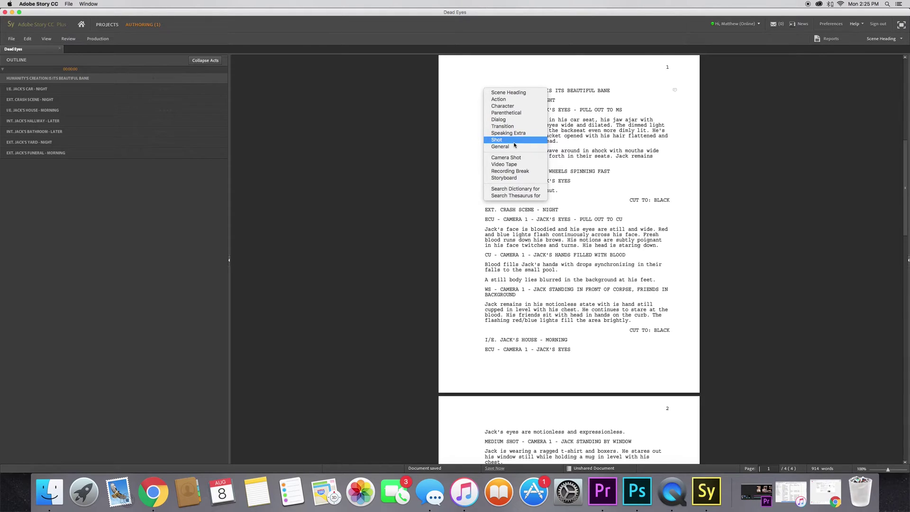
pyautogui.click(508, 101)
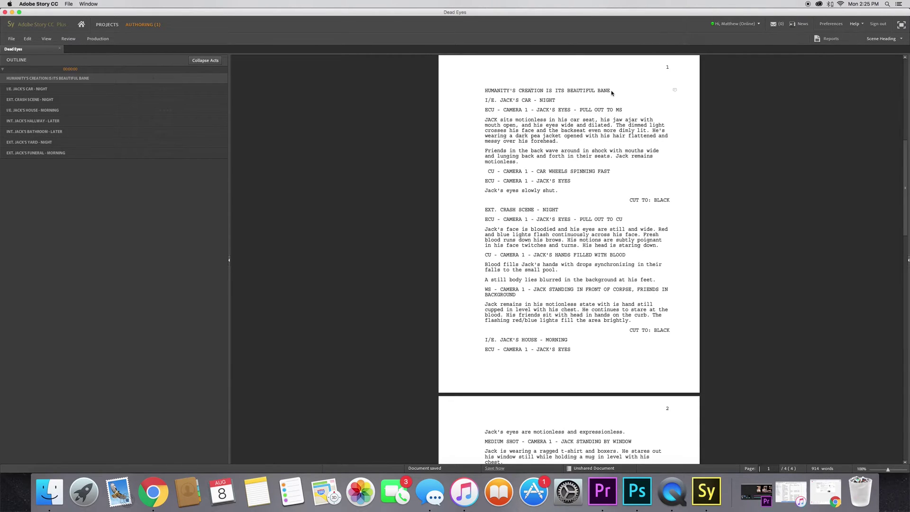
pyautogui.scroll(-2, 607, 109)
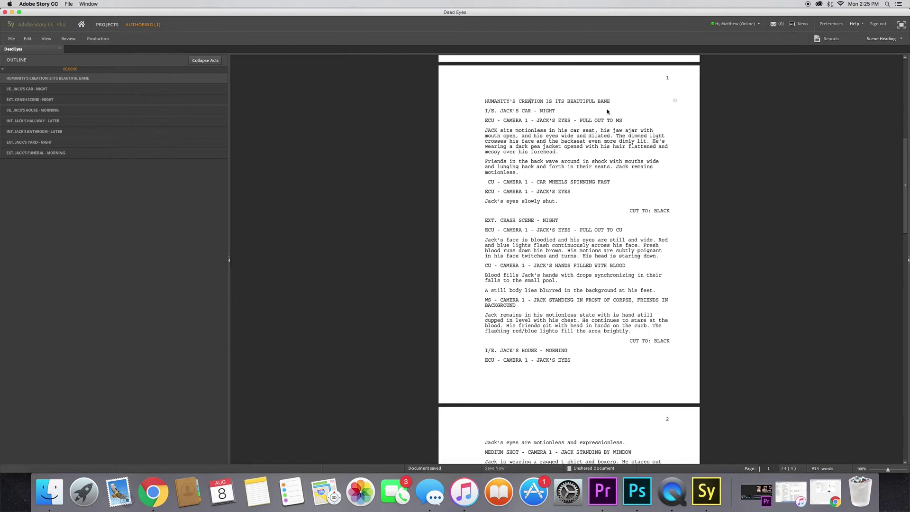
pyautogui.scroll(-1, 607, 111)
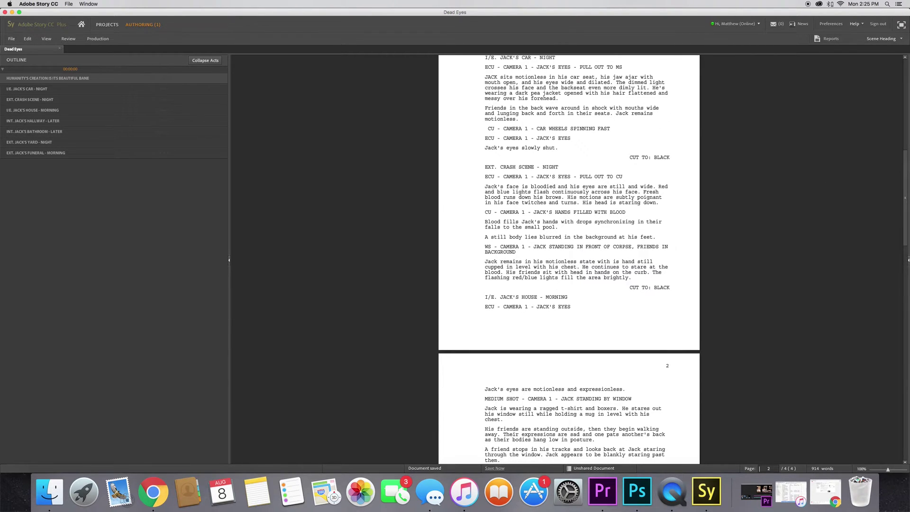
pyautogui.scroll(1, 904, 236)
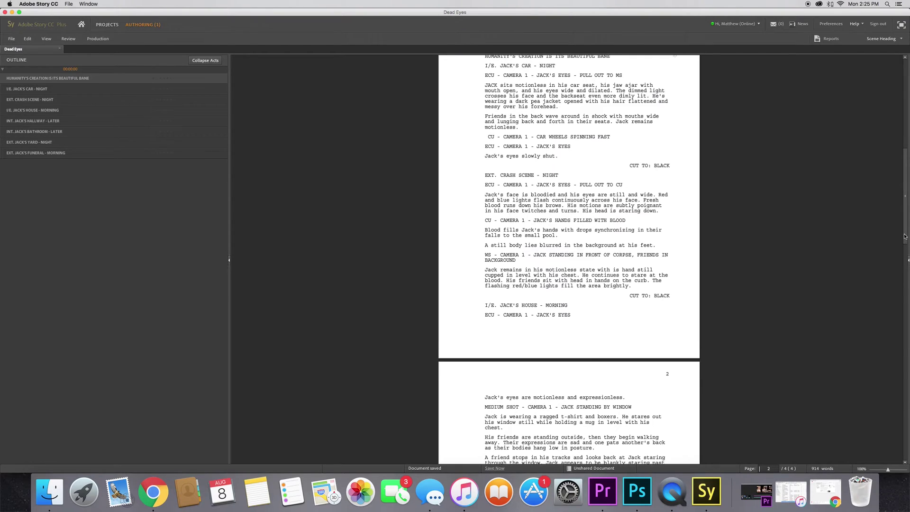
pyautogui.click(490, 62)
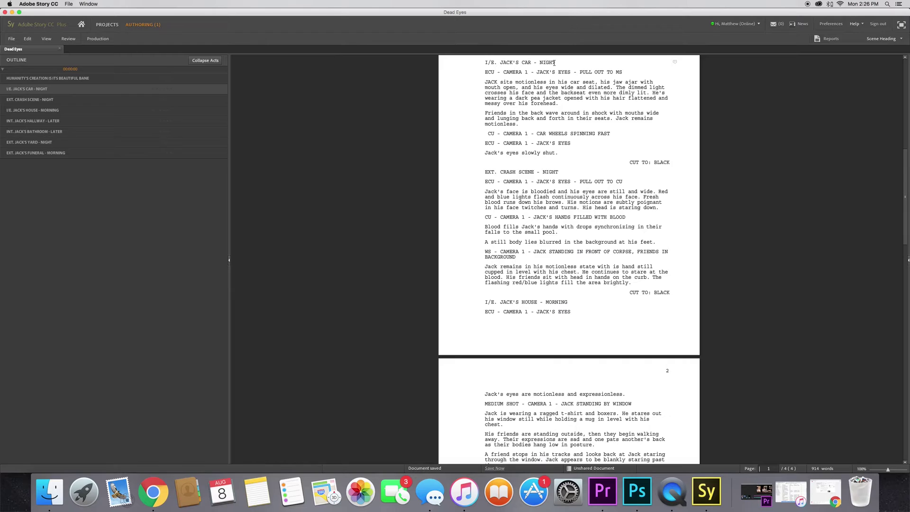
pyautogui.rightClick(553, 63)
pyautogui.press('Escape')
pyautogui.press('BackSpace')
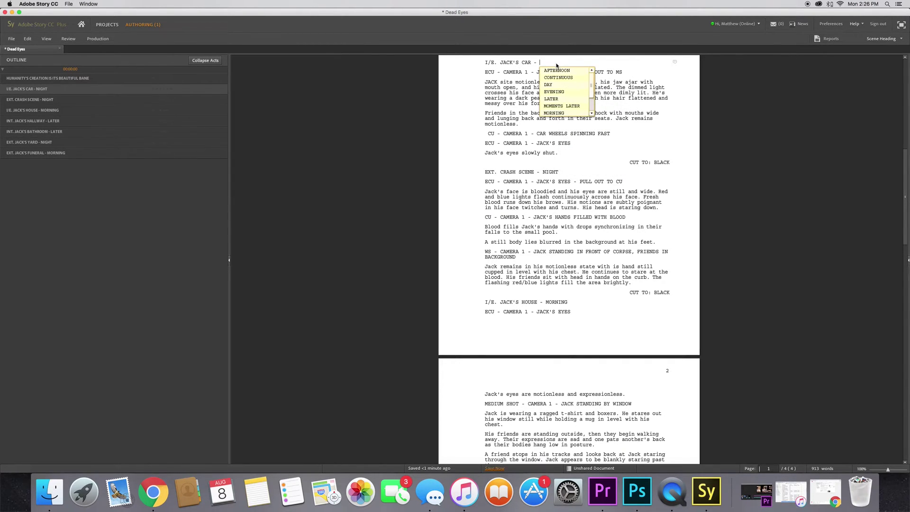
pyautogui.moveTo(592, 93)
pyautogui.mouseDown()
pyautogui.moveTo(593, 100)
pyautogui.moveTo(594, 82)
pyautogui.mouseUp()
pyautogui.moveTo(592, 84); pyautogui.dragTo(592, 88)
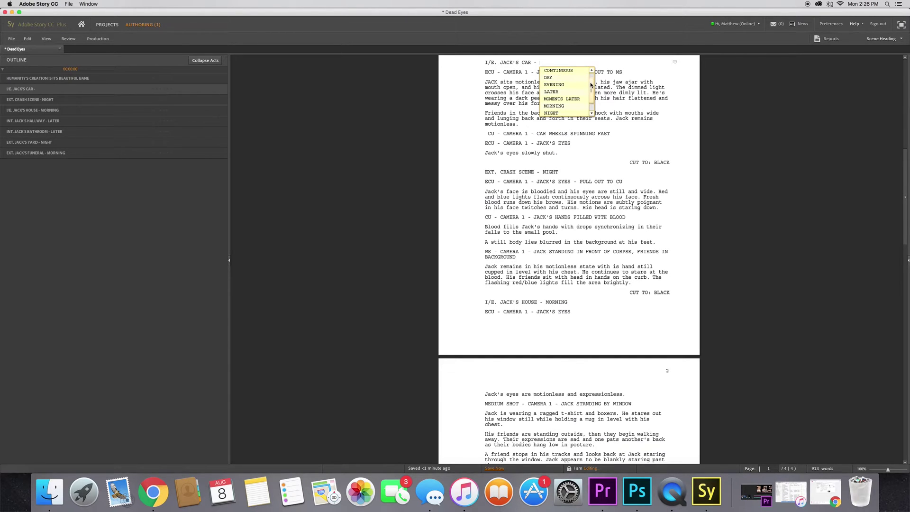
pyautogui.moveTo(589, 80); pyautogui.dragTo(586, 108)
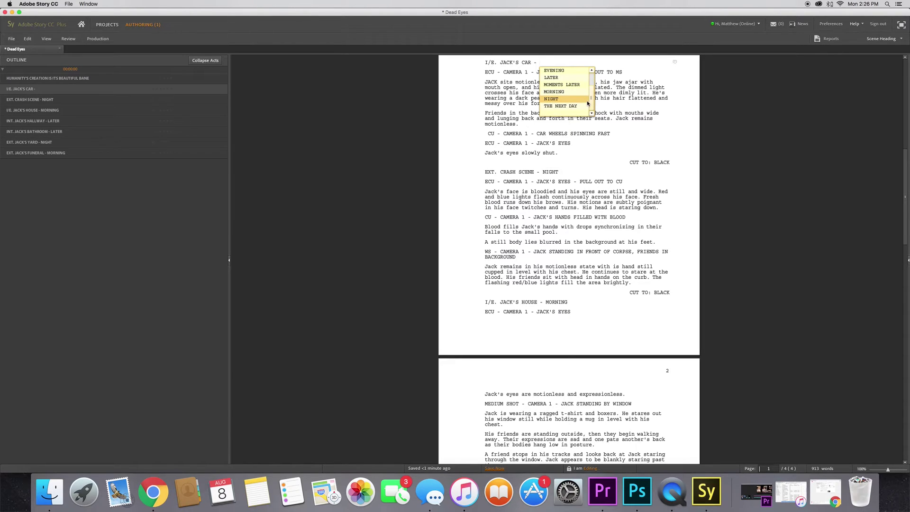
pyautogui.scroll(3, 587, 102)
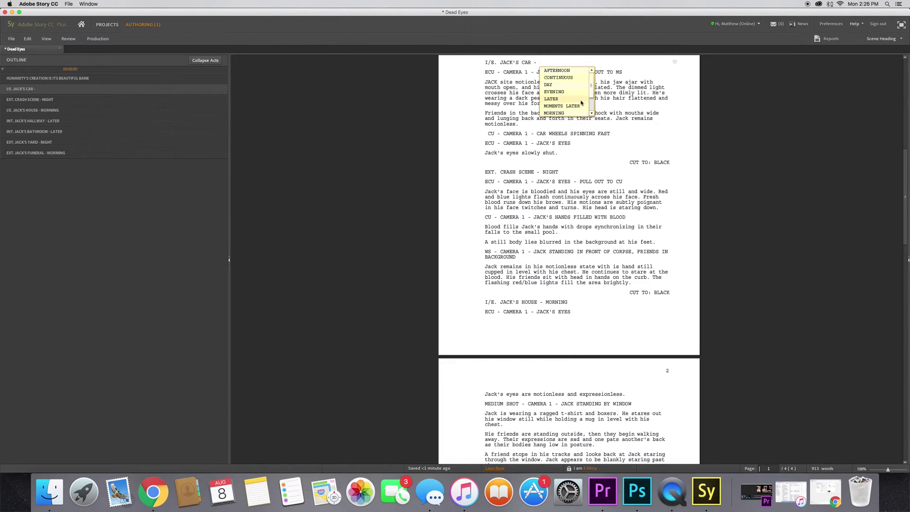
pyautogui.scroll(-3, 581, 103)
pyautogui.click(565, 98)
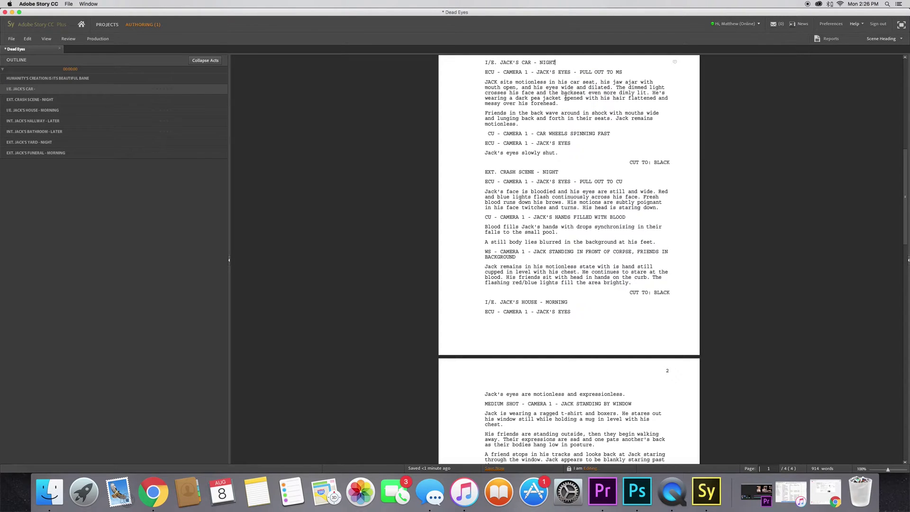
pyautogui.click(503, 71)
# Replace the first shot line's ECU shot type using the shot-type suggestion list.
pyautogui.doubleClick(494, 72)
pyautogui.press('BackSpace')
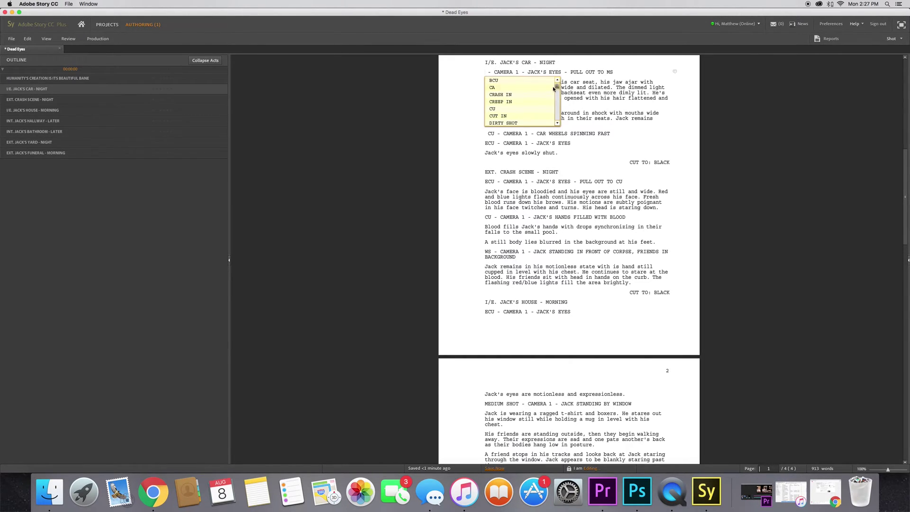
pyautogui.scroll(-1, 557, 88)
pyautogui.scroll(-4, 557, 90)
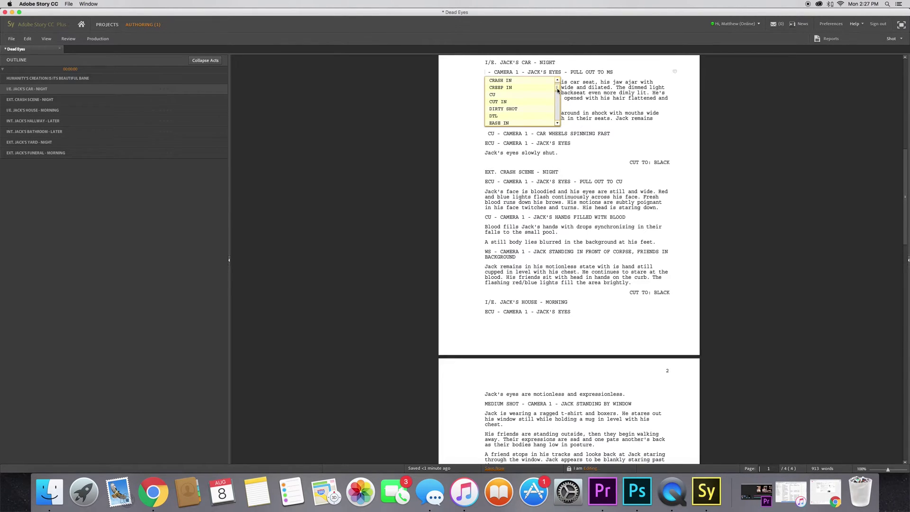
pyautogui.scroll(-1, 558, 93)
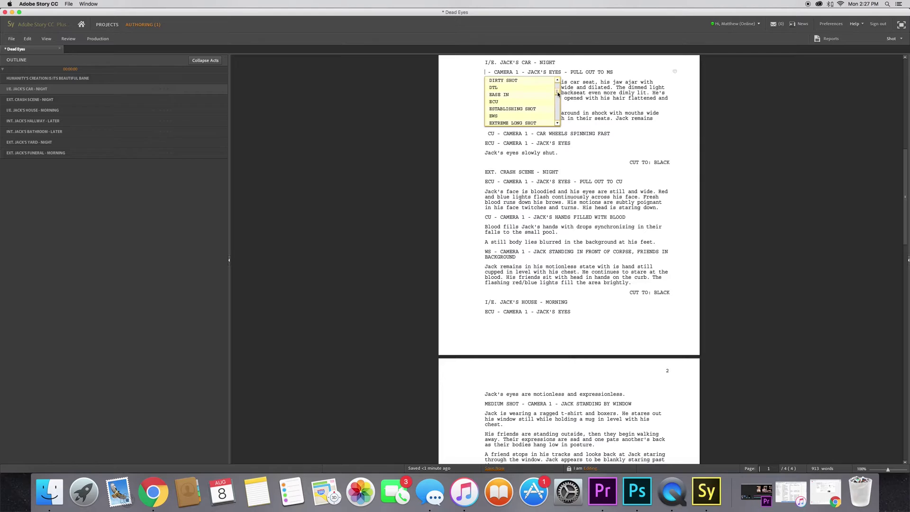
pyautogui.scroll(-1, 558, 94)
pyautogui.scroll(-1, 557, 95)
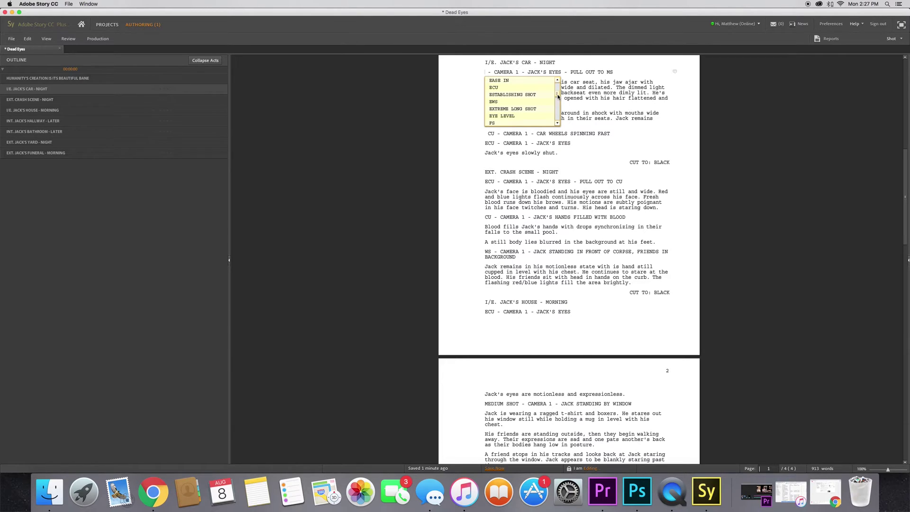
pyautogui.scroll(-1, 559, 97)
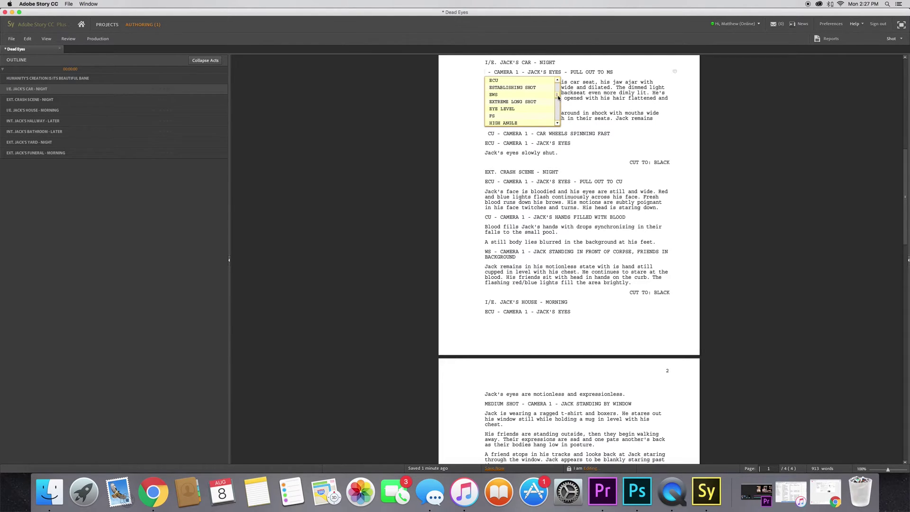
pyautogui.press('Up')
pyautogui.press('Up')
pyautogui.press('Up')
pyautogui.press('Return')
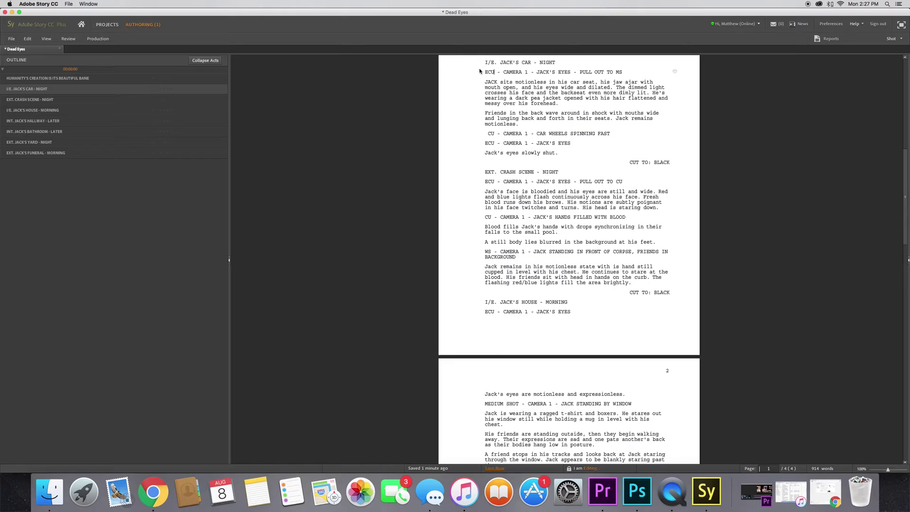
# Clear the shot type again and re-insert ECU from the suggestions.
pyautogui.press('BackSpace')
pyautogui.press('BackSpace')
pyautogui.press('BackSpace')
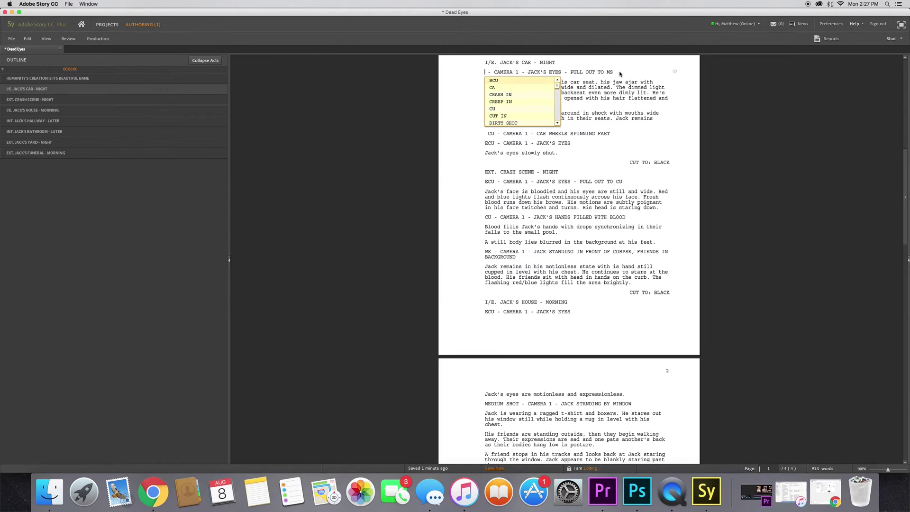
pyautogui.moveTo(557, 88); pyautogui.dragTo(557, 101)
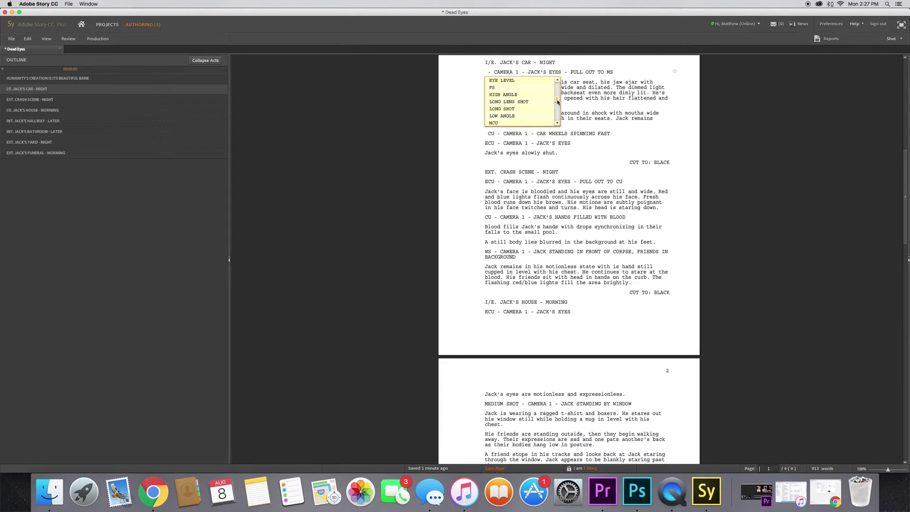
pyautogui.scroll(-1, 557, 102)
pyautogui.scroll(-1, 557, 102)
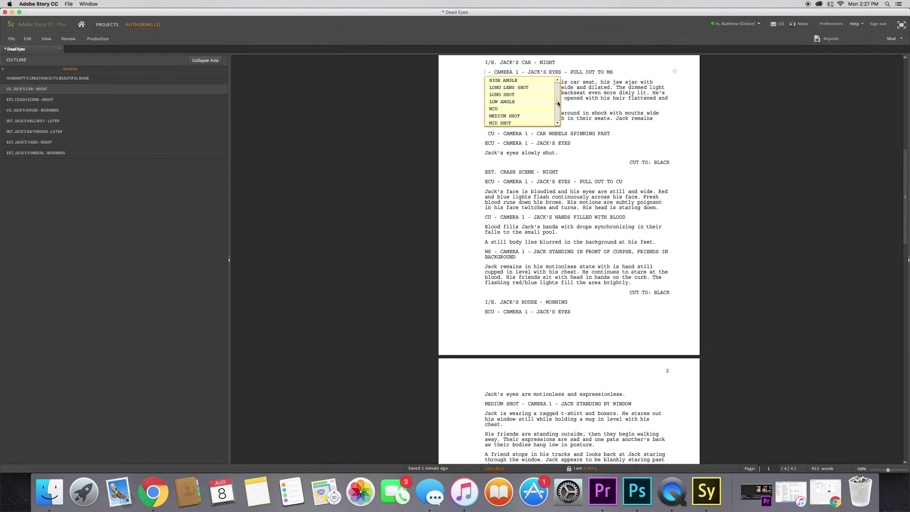
pyautogui.scroll(-1, 558, 103)
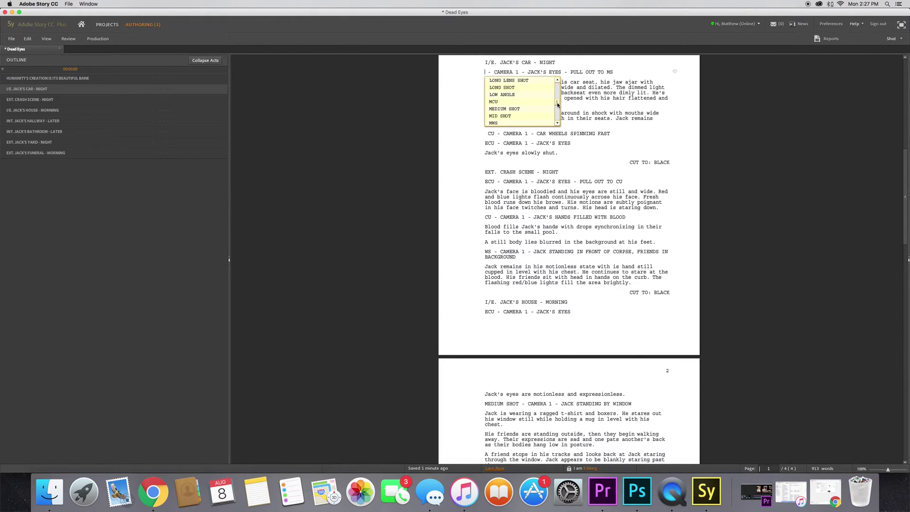
pyautogui.scroll(-1, 558, 104)
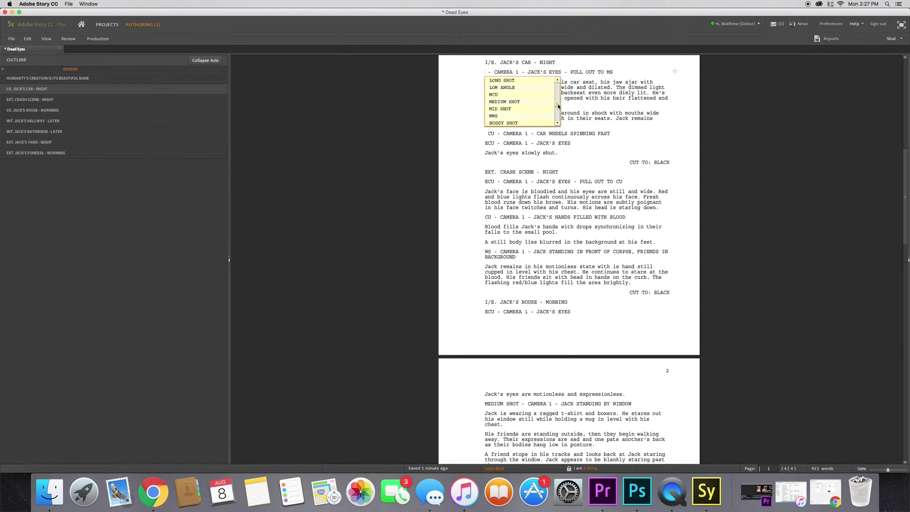
pyautogui.scroll(-5, 558, 105)
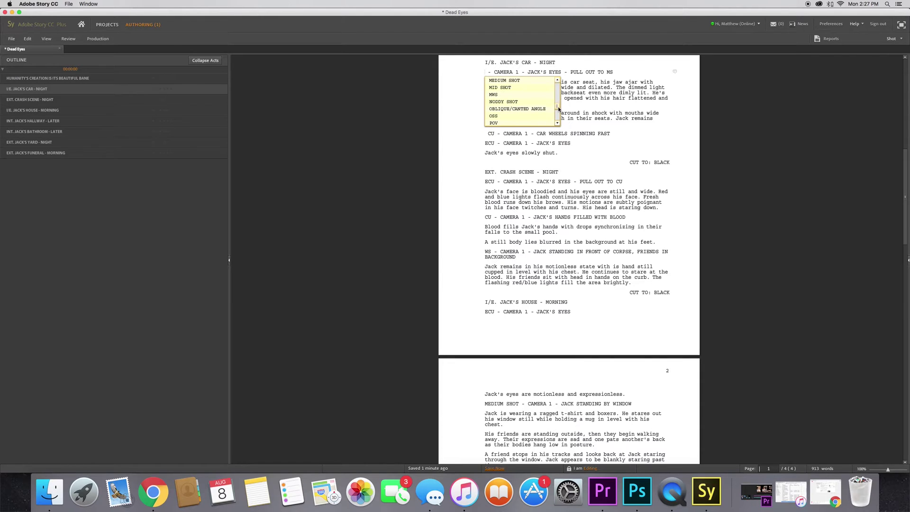
pyautogui.scroll(-7, 558, 110)
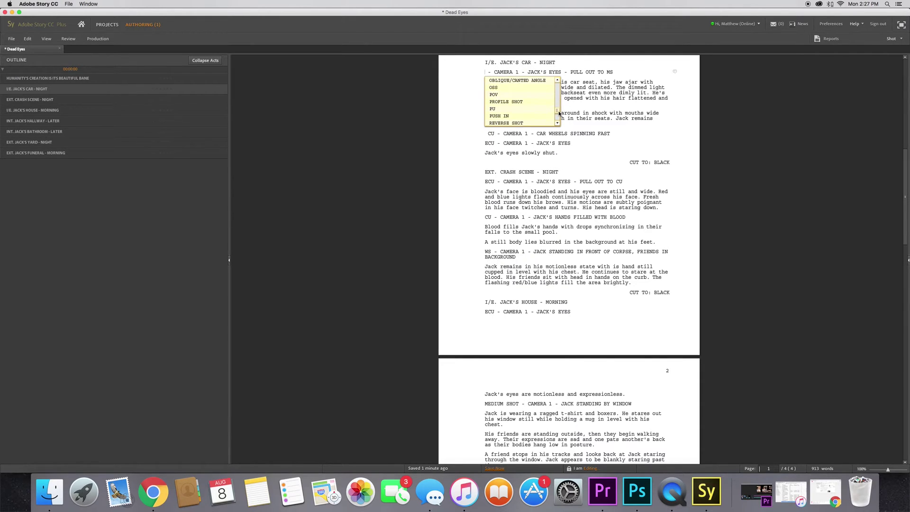
pyautogui.scroll(-1, 559, 119)
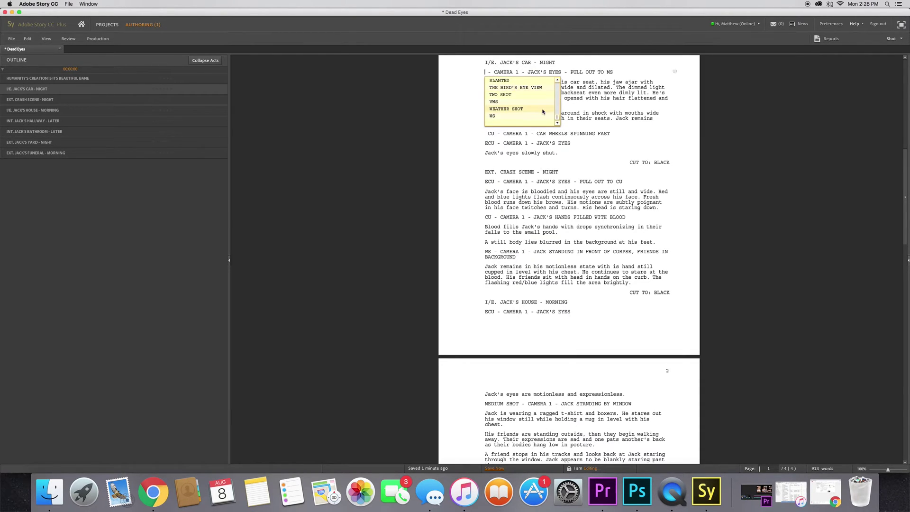
pyautogui.scroll(5, 558, 113)
pyautogui.moveTo(557, 113); pyautogui.dragTo(556, 97)
pyautogui.press('Return')
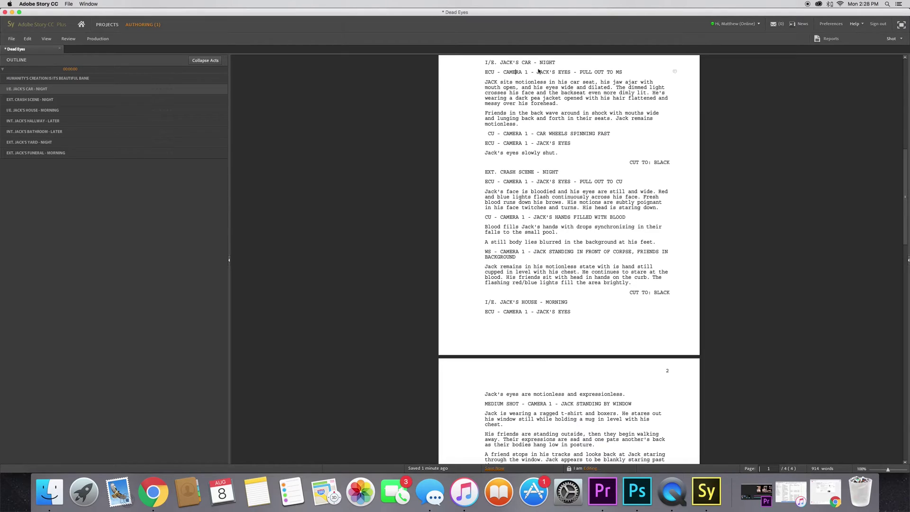
# Replace the camera number with CAMERA 1 from the camera suggestions.
pyautogui.press('BackSpace')
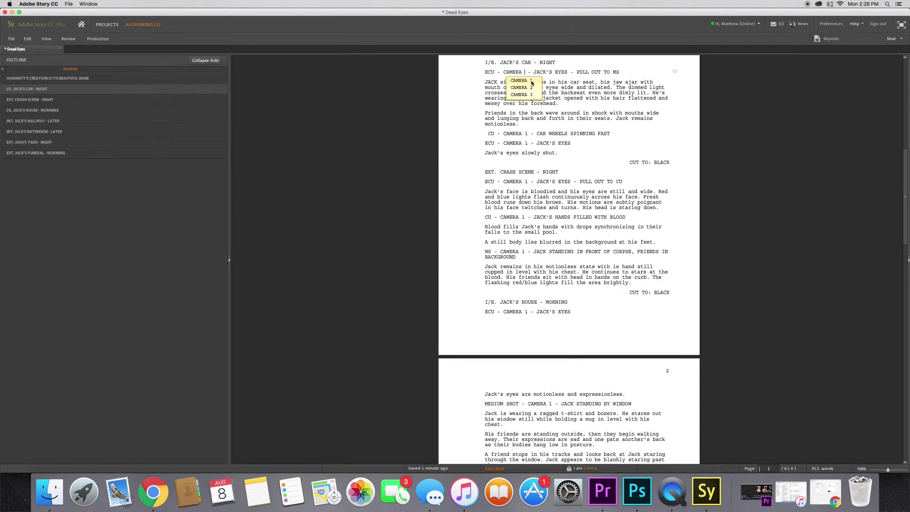
pyautogui.click(521, 81)
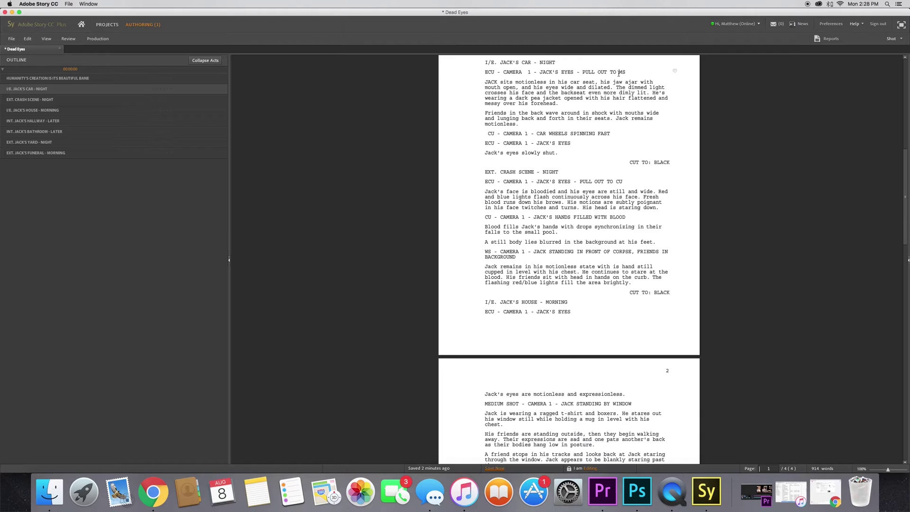
pyautogui.moveTo(619, 72); pyautogui.dragTo(541, 69)
pyautogui.click(549, 72)
# Quit the Messages app from its Dock icon.
pyautogui.rightClick(428, 492)
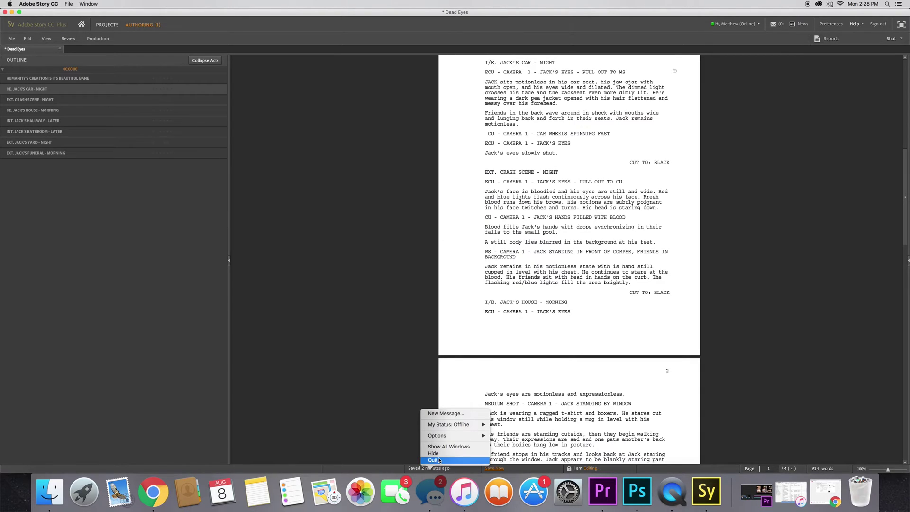
pyautogui.click(433, 460)
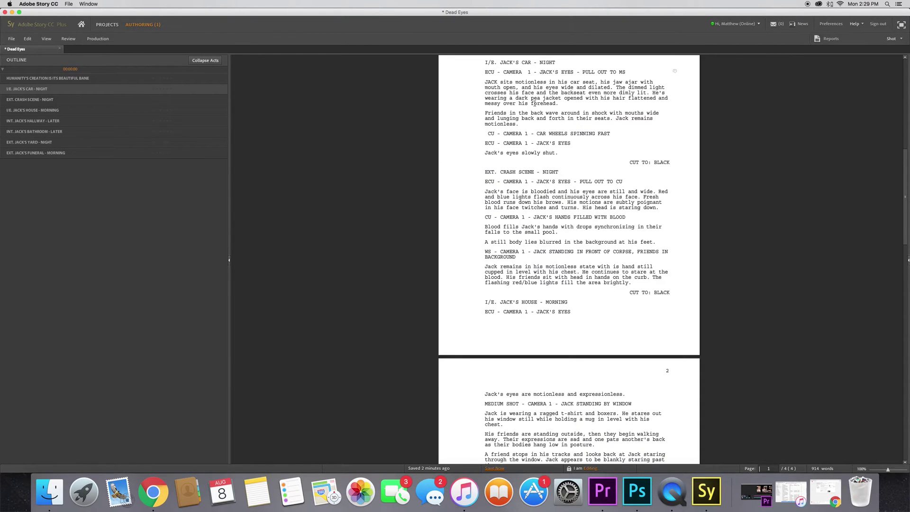
pyautogui.scroll(1, 550, 90)
pyautogui.scroll(-1, 555, 95)
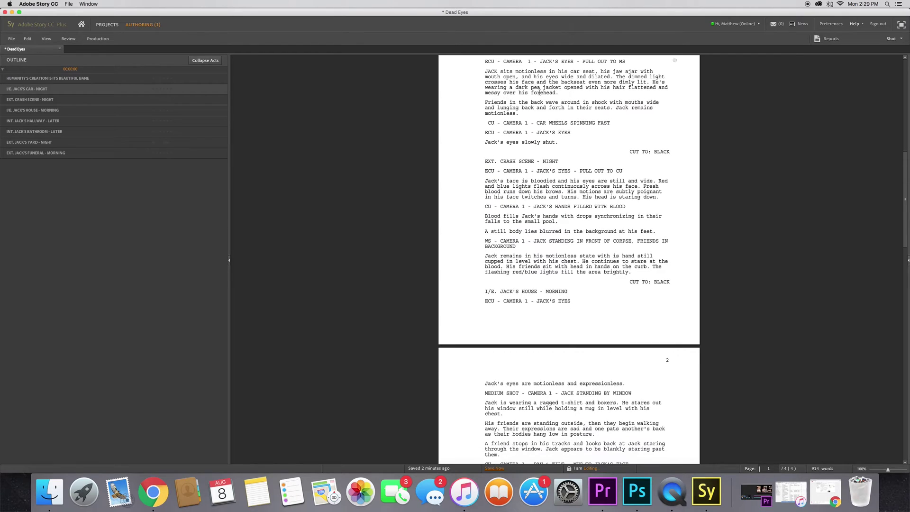
pyautogui.scroll(-1, 581, 103)
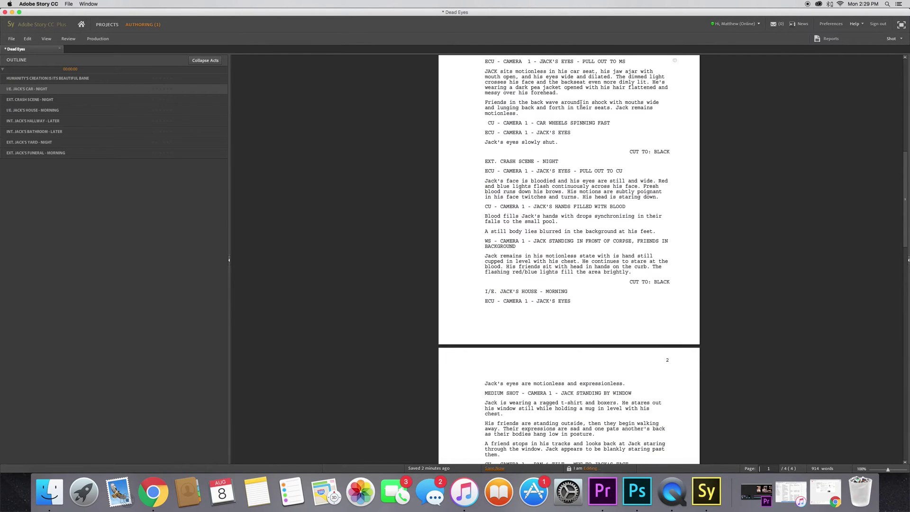
pyautogui.click(498, 72)
pyautogui.moveTo(487, 70)
pyautogui.mouseDown()
pyautogui.moveTo(666, 77)
pyautogui.moveTo(497, 95)
pyautogui.moveTo(515, 89)
pyautogui.moveTo(493, 82)
pyautogui.mouseUp()
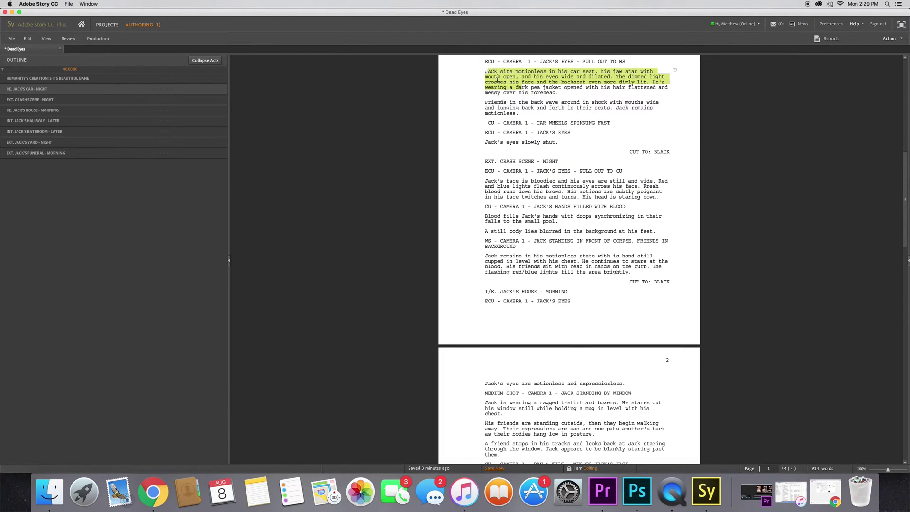
pyautogui.click(485, 72)
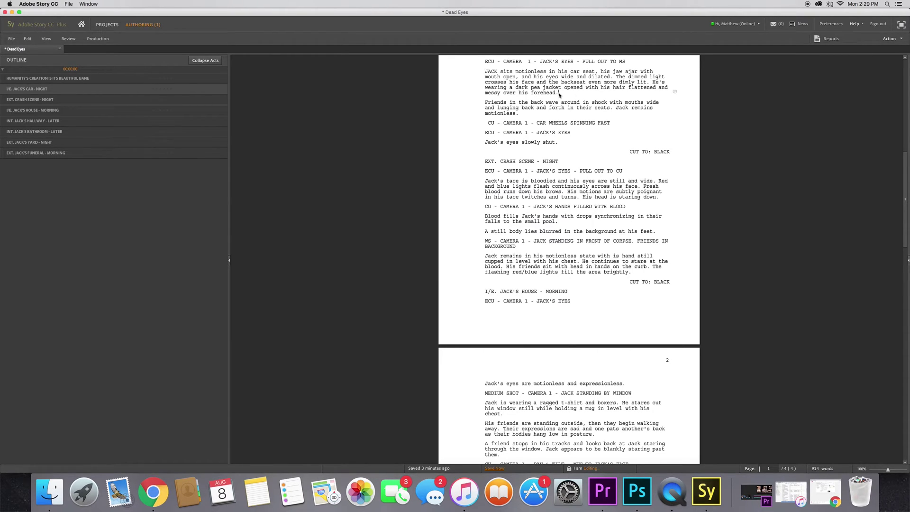
pyautogui.moveTo(558, 94); pyautogui.dragTo(486, 72)
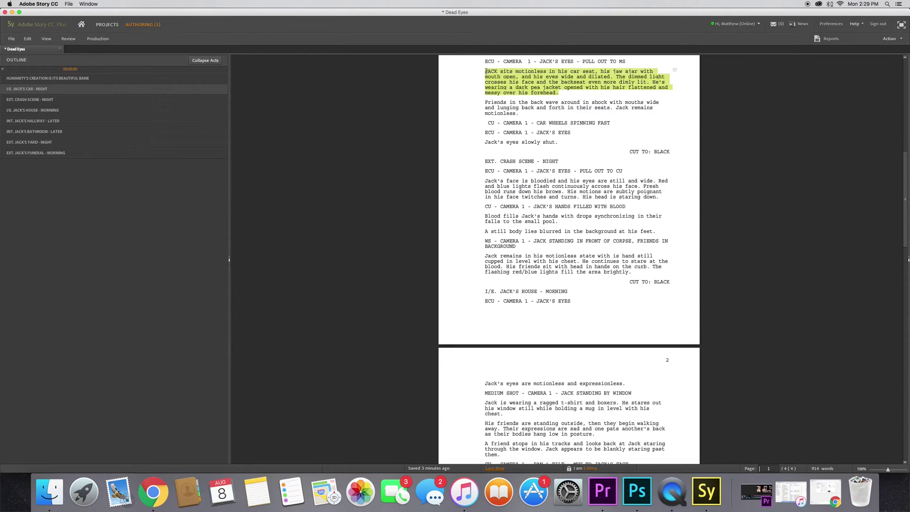
pyautogui.click(516, 107)
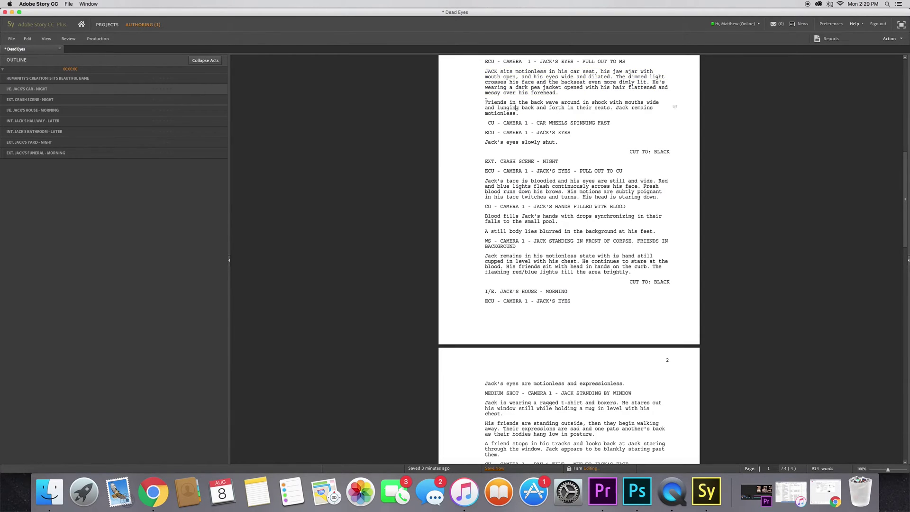
pyautogui.click(485, 102)
pyautogui.click(506, 108)
pyautogui.click(519, 114)
pyautogui.click(510, 124)
pyautogui.click(635, 152)
pyautogui.click(653, 153)
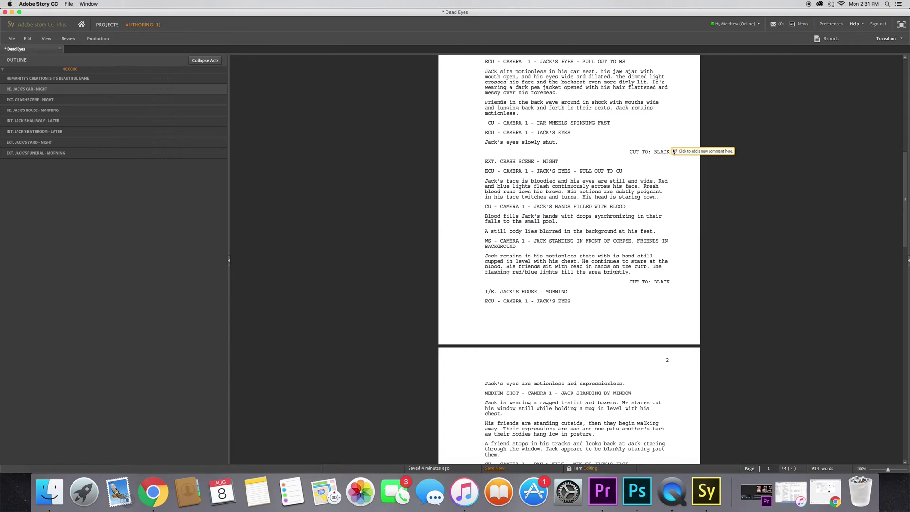
pyautogui.click(640, 107)
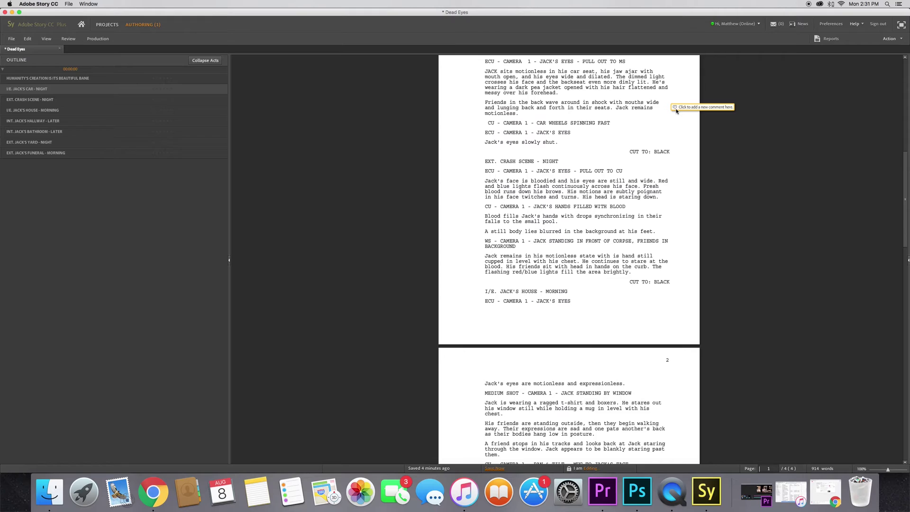
pyautogui.click(659, 153)
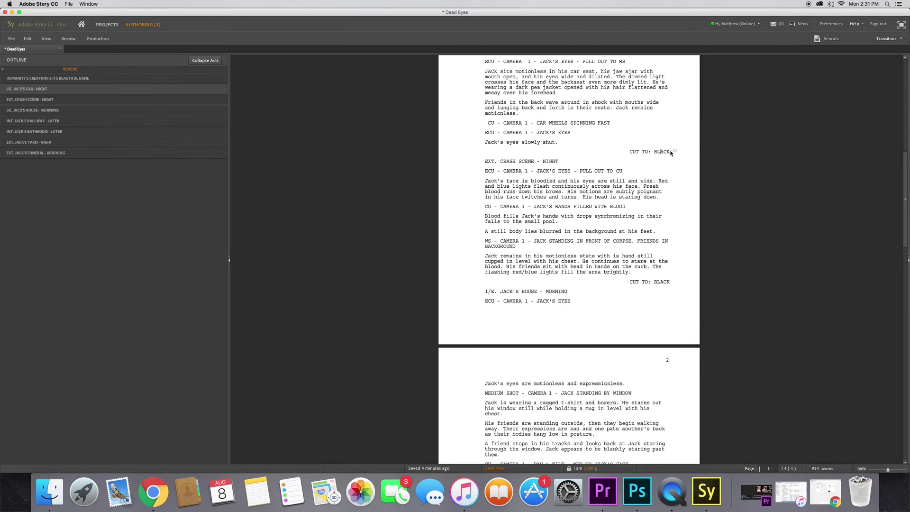
pyautogui.write('(5)')
pyautogui.press('BackSpace')
pyautogui.press('BackSpace')
pyautogui.press('BackSpace')
pyautogui.press('BackSpace')
pyautogui.press('Down')
pyautogui.press('Down')
pyautogui.press('Down')
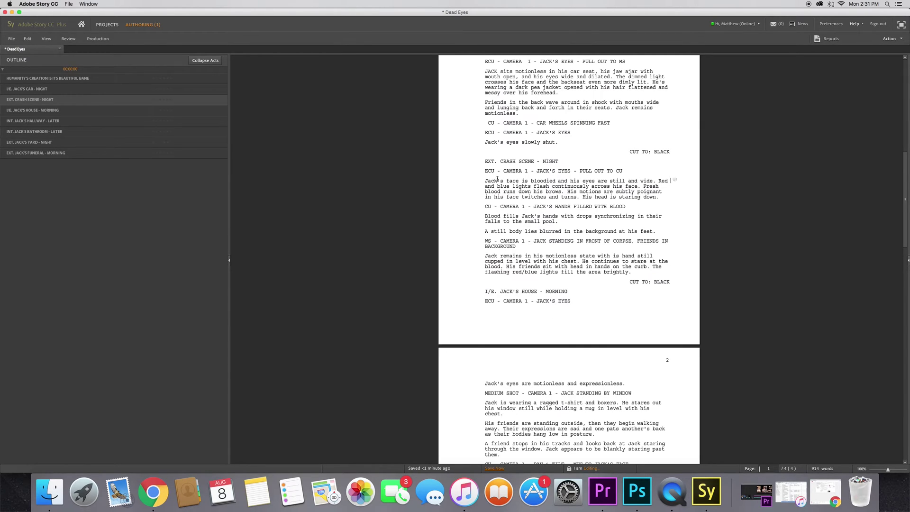
pyautogui.click(527, 161)
pyautogui.scroll(1, 514, 178)
pyautogui.scroll(-1, 639, 221)
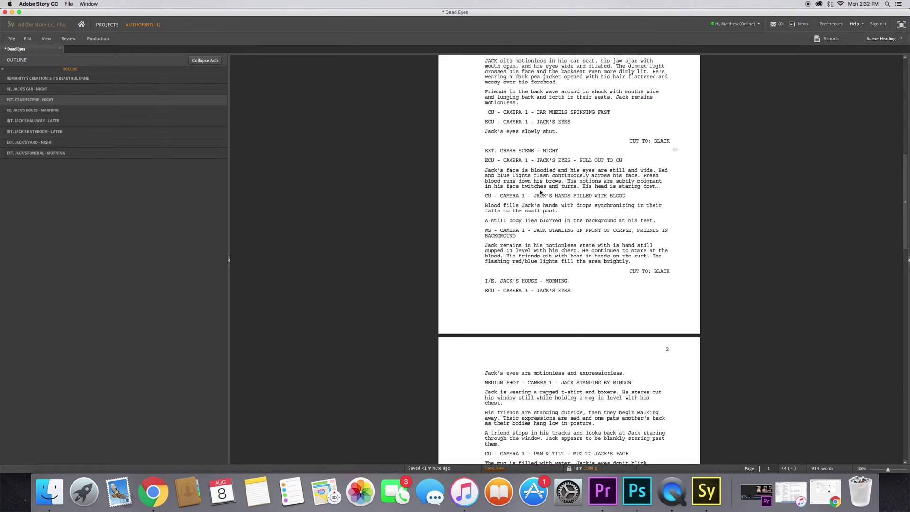
pyautogui.scroll(1, 582, 240)
pyautogui.scroll(-10, 583, 240)
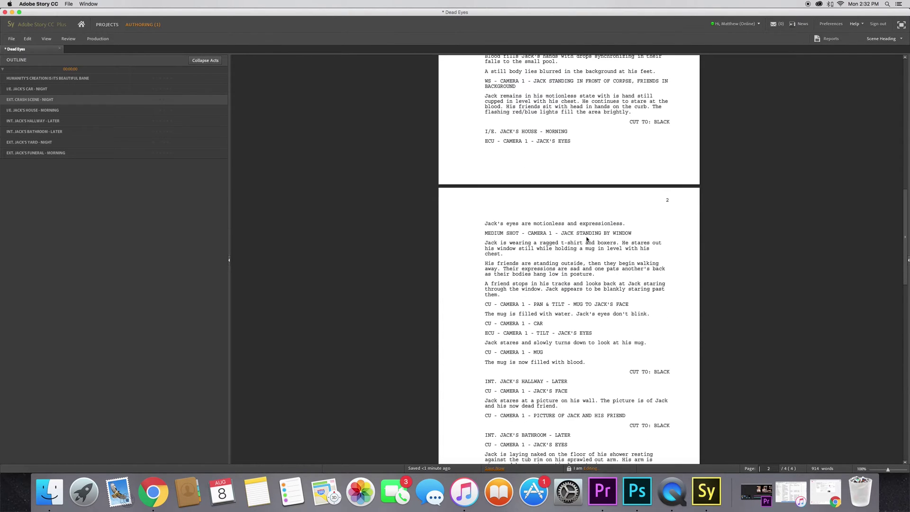
pyautogui.scroll(-4, 592, 240)
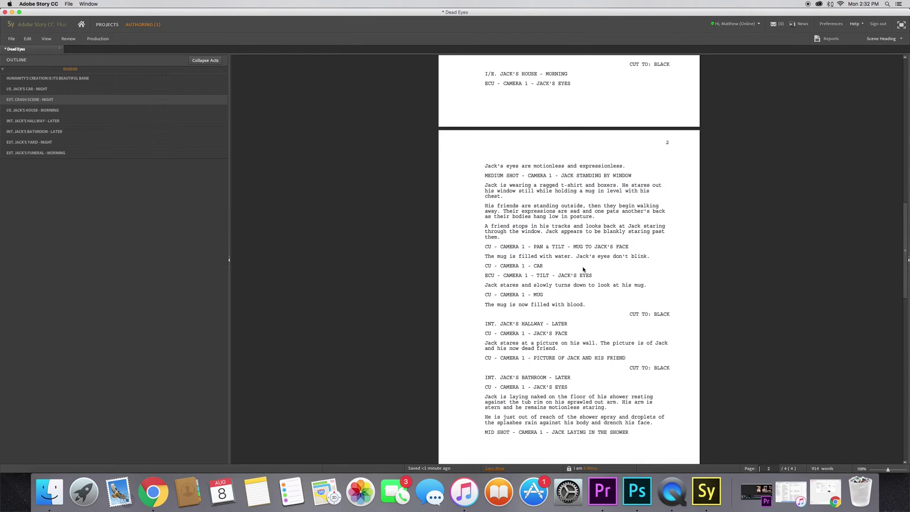
pyautogui.scroll(-20, 583, 269)
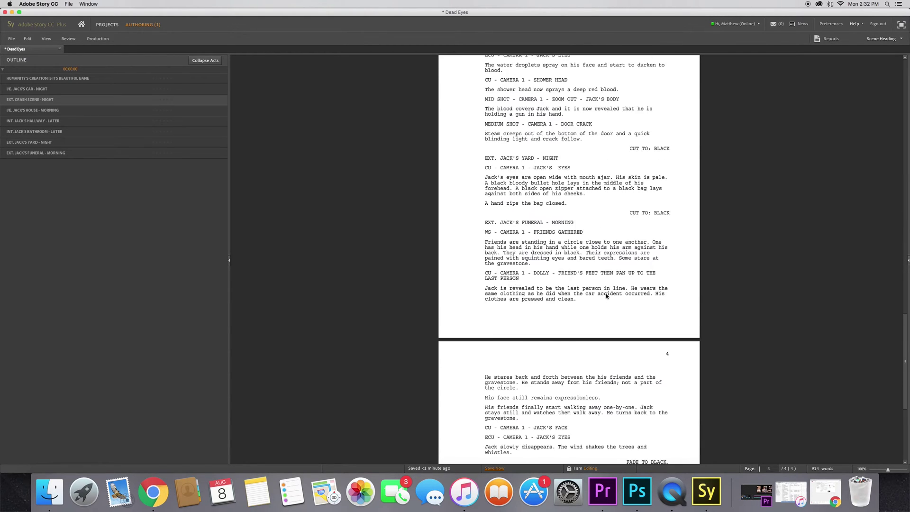
pyautogui.scroll(-5, 605, 296)
pyautogui.scroll(15, 604, 339)
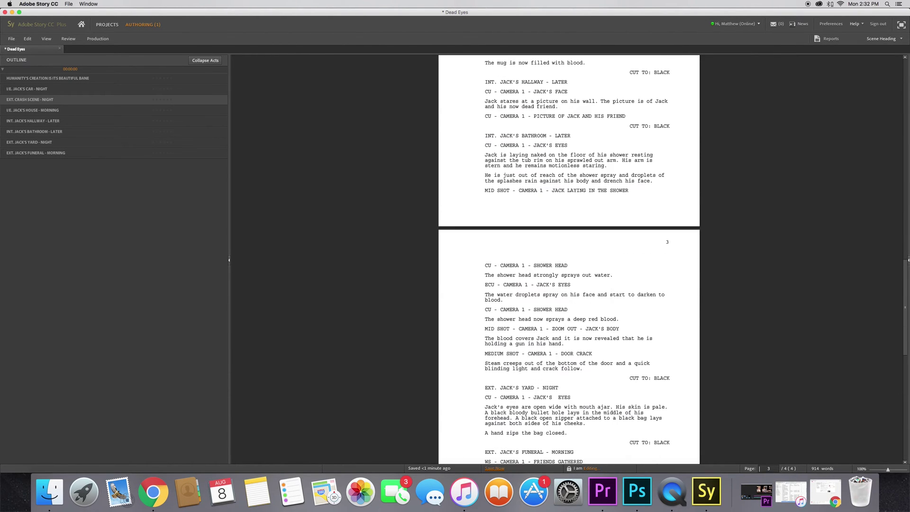
pyautogui.scroll(8, 599, 370)
pyautogui.scroll(-3, 599, 367)
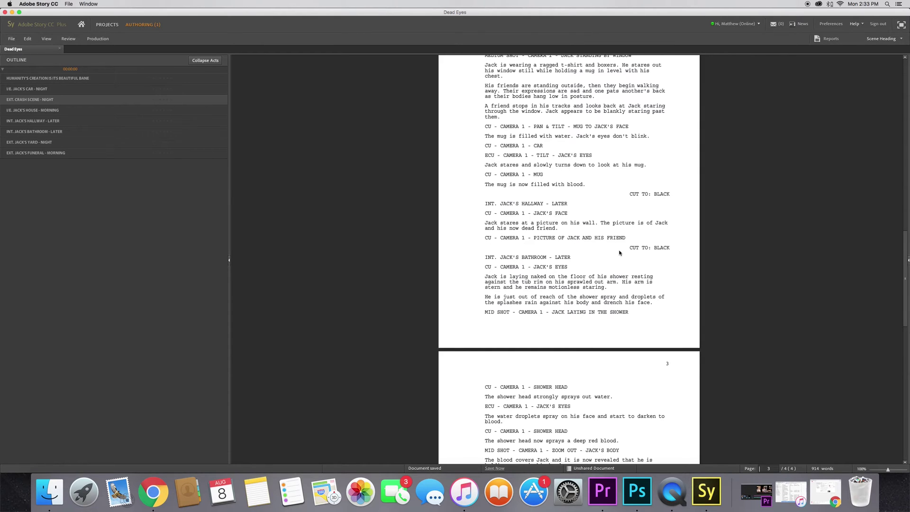
pyautogui.scroll(-1, 578, 220)
pyautogui.scroll(-8, 577, 219)
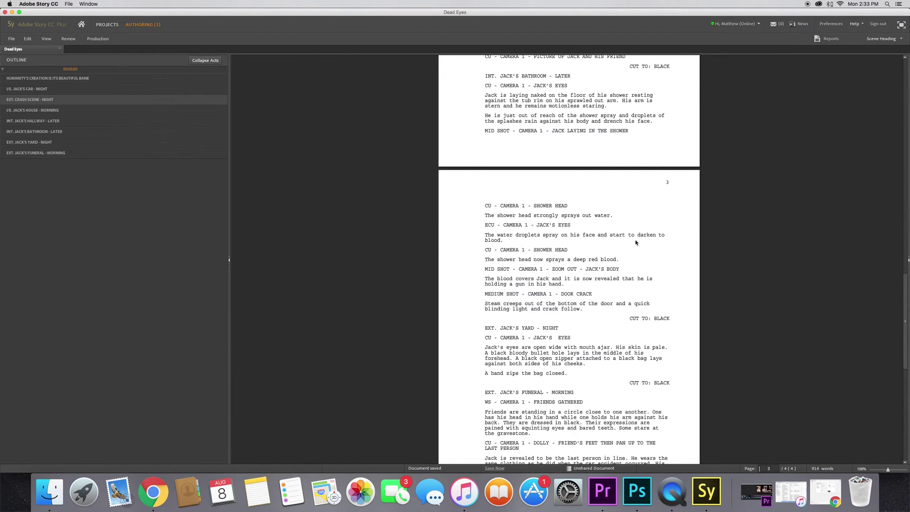
pyautogui.click(675, 239)
pyautogui.press('Return')
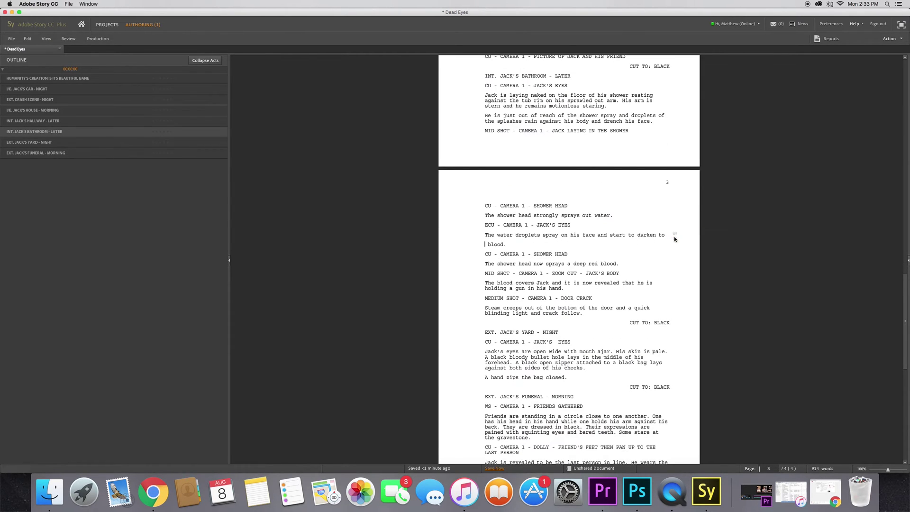
pyautogui.press('BackSpace')
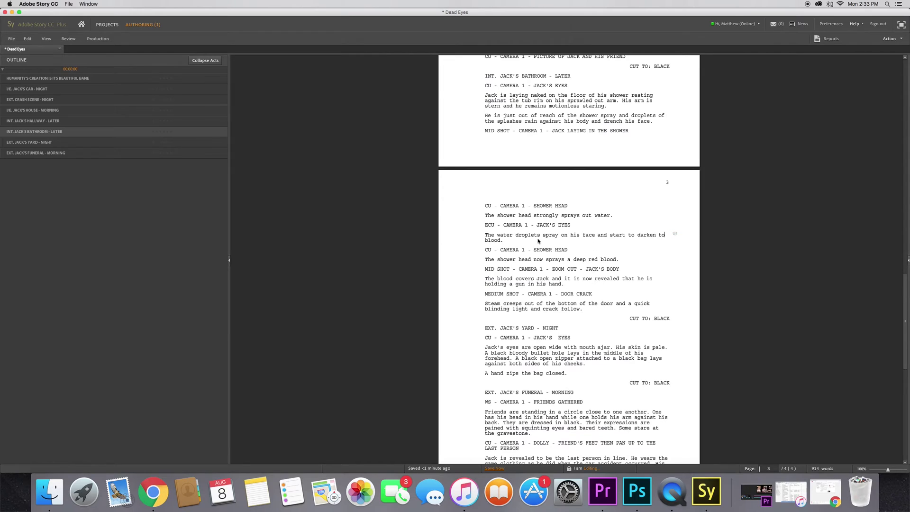
pyautogui.click(515, 243)
pyautogui.press('Return')
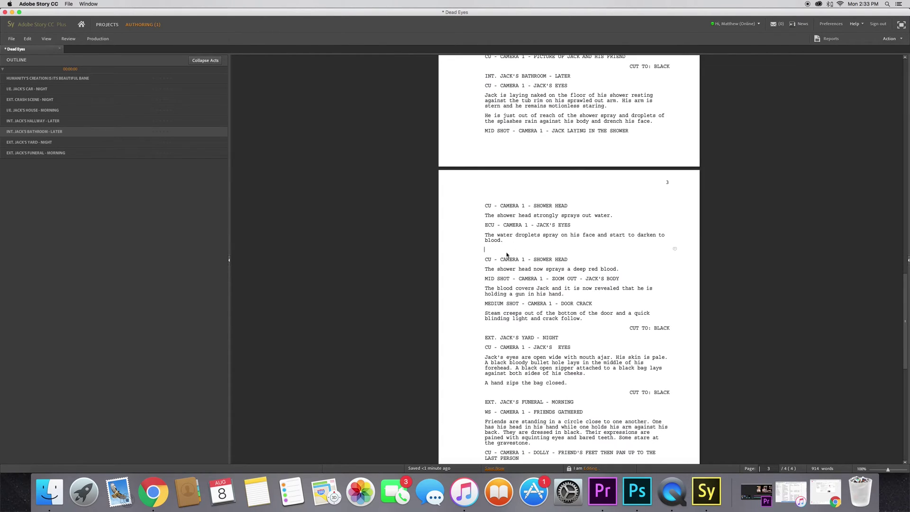
pyautogui.rightClick(499, 254)
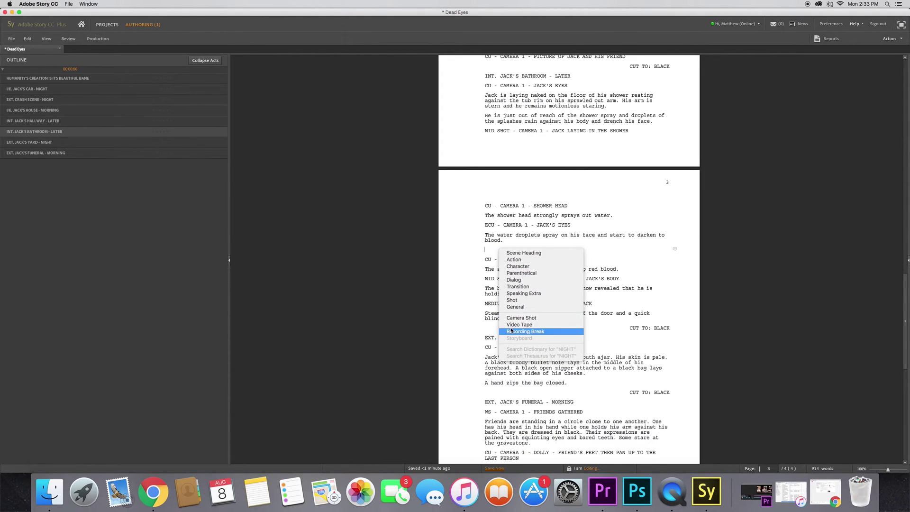
pyautogui.click(519, 266)
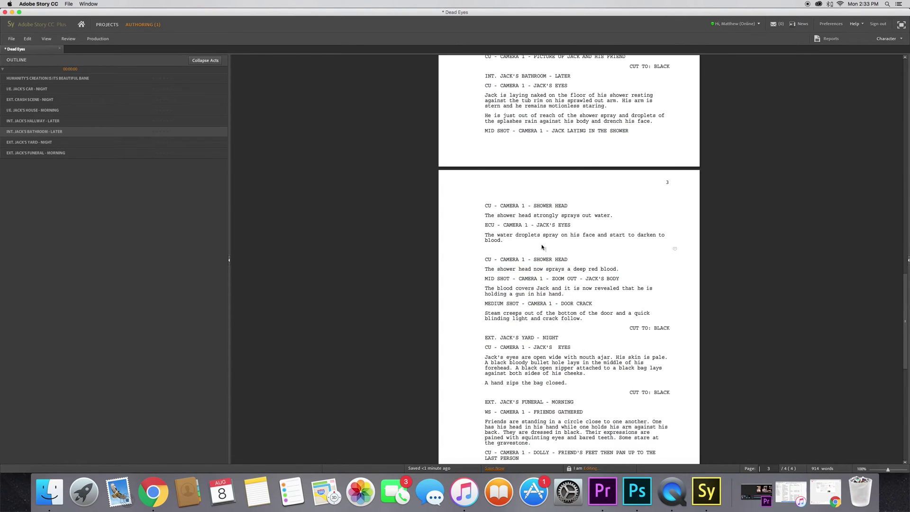
pyautogui.write('JACK')
pyautogui.press('Return')
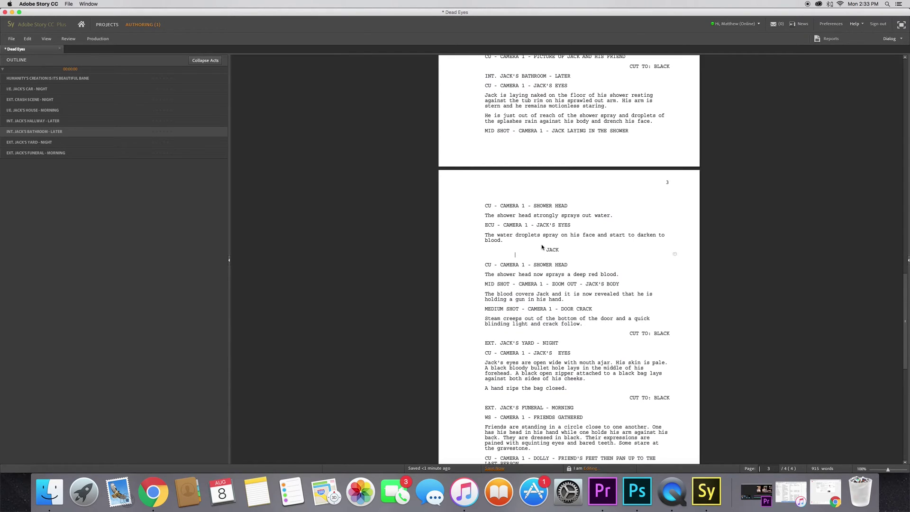
pyautogui.write('Oh man,')
pyautogui.press('BackSpace')
pyautogui.press('BackSpace')
pyautogui.press('BackSpace')
pyautogui.press('BackSpace')
pyautogui.press('BackSpace')
pyautogui.write(', man! My butthole hurts!')
pyautogui.moveTo(599, 256); pyautogui.dragTo(508, 257)
pyautogui.press('BackSpace')
pyautogui.press('BackSpace')
pyautogui.press('BackSpace')
pyautogui.press('BackSpace')
pyautogui.press('BackSpace')
pyautogui.press('BackSpace')
pyautogui.write('J')
pyautogui.press('BackSpace')
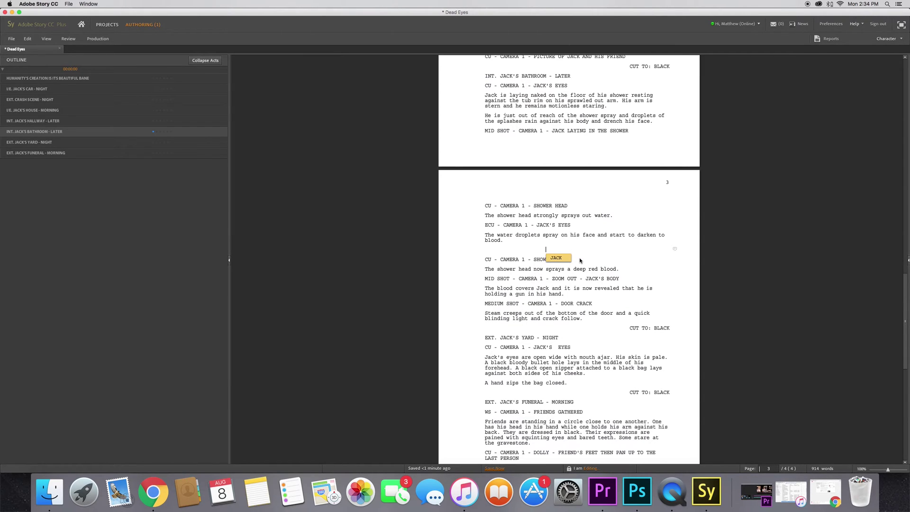
pyautogui.press('BackSpace')
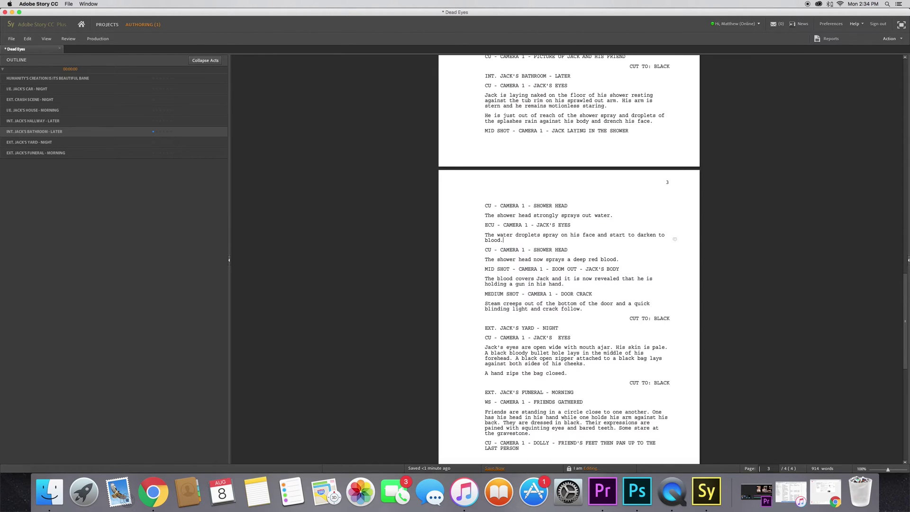
pyautogui.scroll(2, 614, 246)
pyautogui.scroll(20, 533, 275)
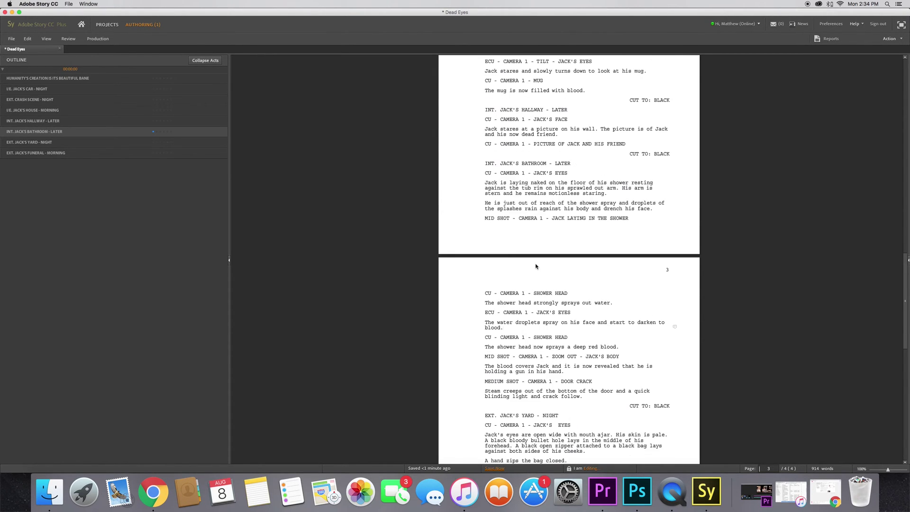
pyautogui.scroll(15, 527, 288)
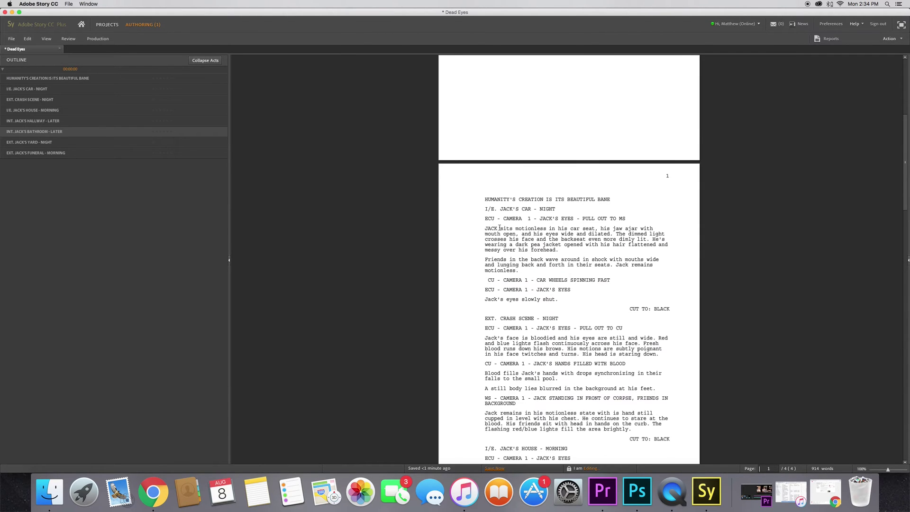
pyautogui.click(499, 228)
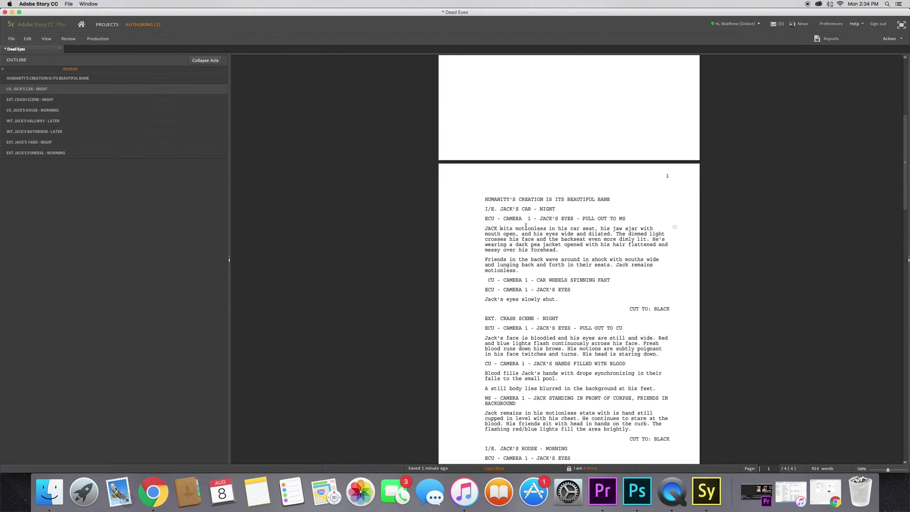
pyautogui.scroll(1, 500, 228)
pyautogui.scroll(-5, 536, 279)
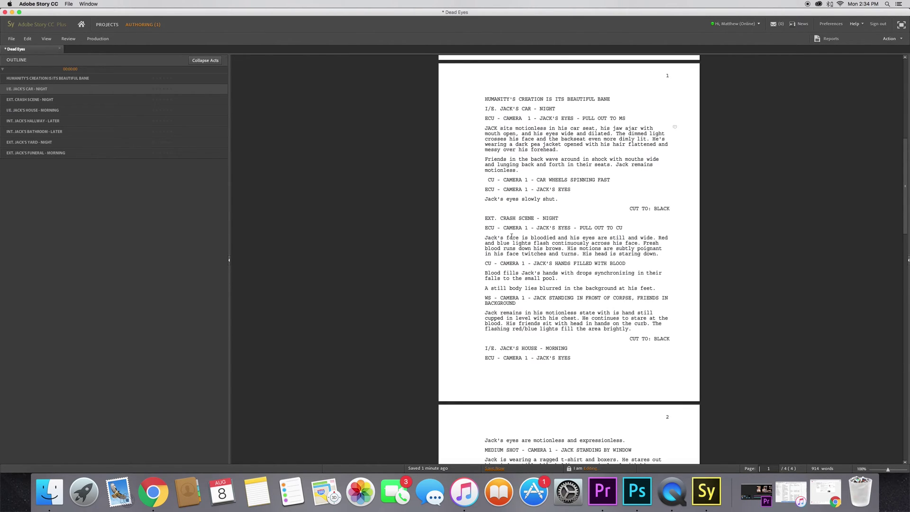
pyautogui.scroll(-7, 553, 271)
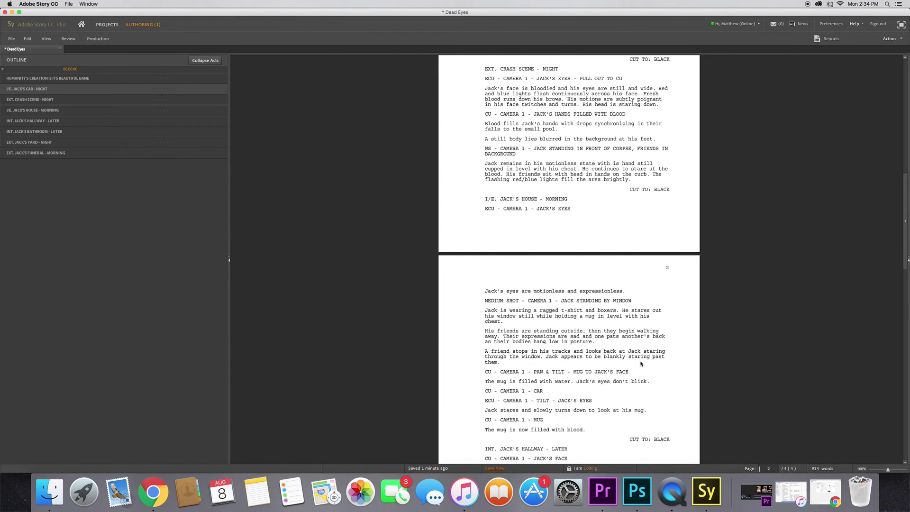
pyautogui.scroll(-10, 640, 363)
pyautogui.scroll(-13, 640, 364)
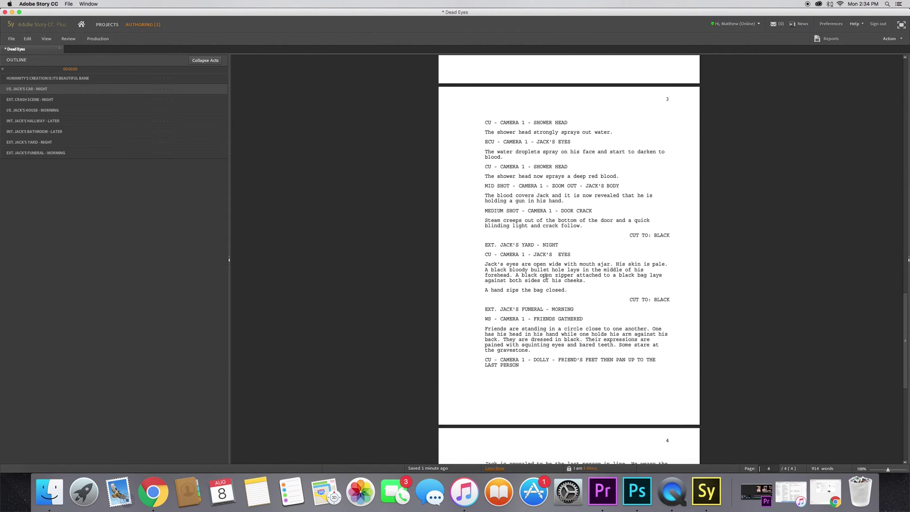
pyautogui.rightClick(546, 275)
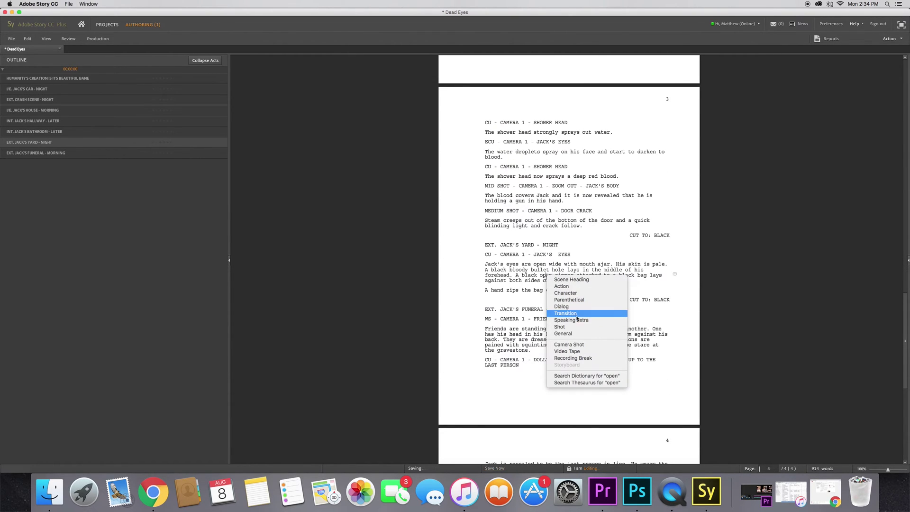
pyautogui.click(564, 211)
pyautogui.scroll(9, 571, 237)
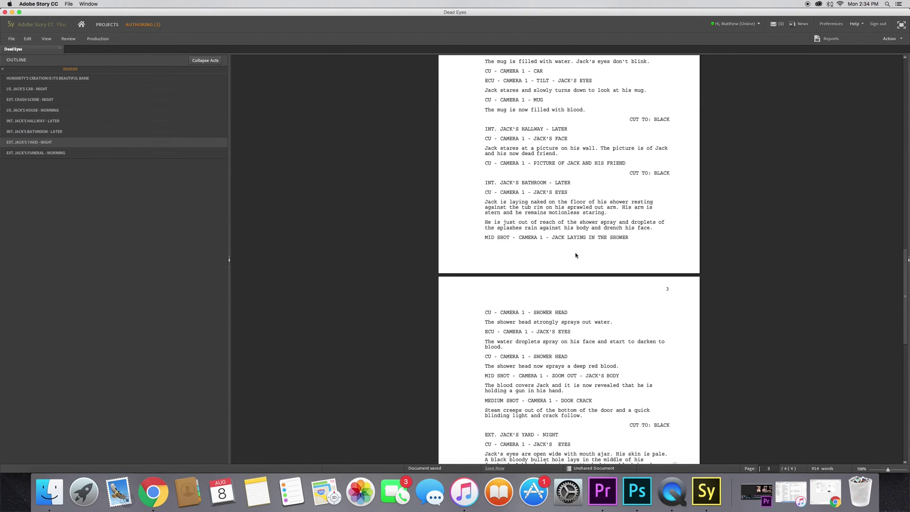
pyautogui.scroll(3, 575, 255)
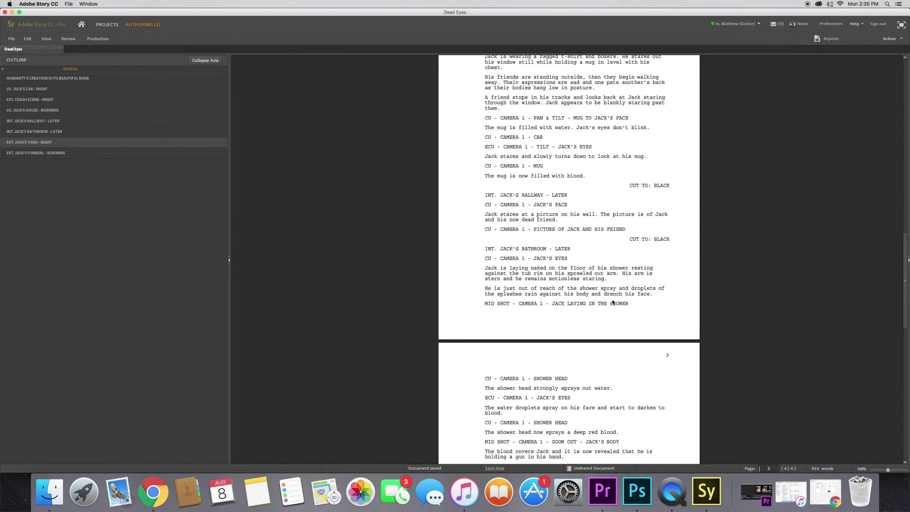
pyautogui.scroll(5, 556, 240)
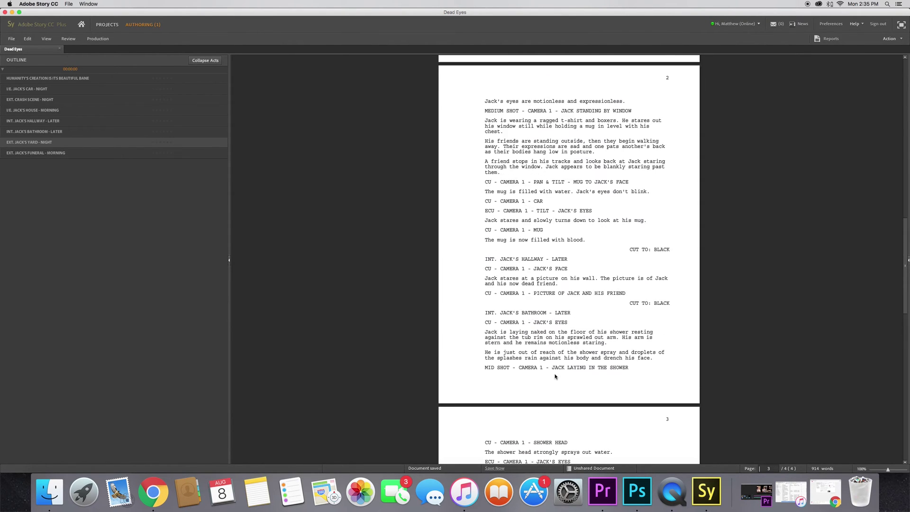
pyautogui.scroll(3, 555, 241)
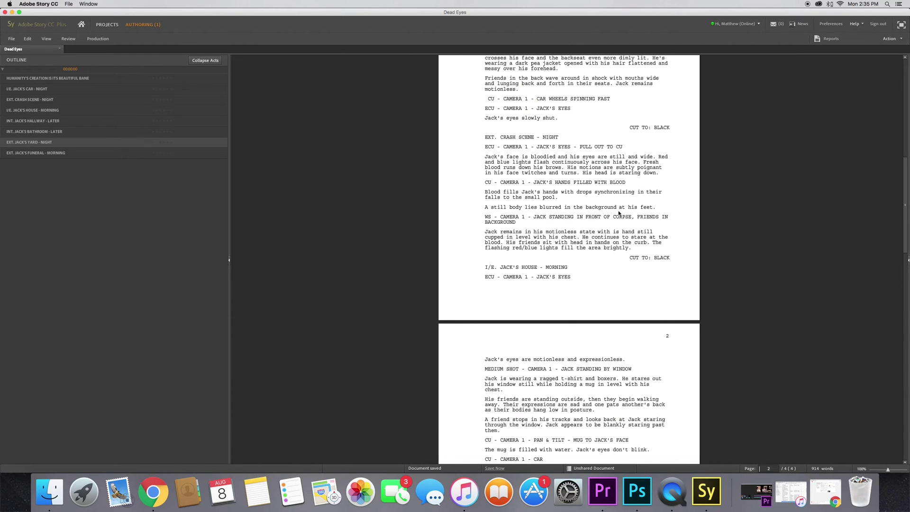
# Add a JACK character cue on a new line after the small pool sentence.
pyautogui.click(559, 197)
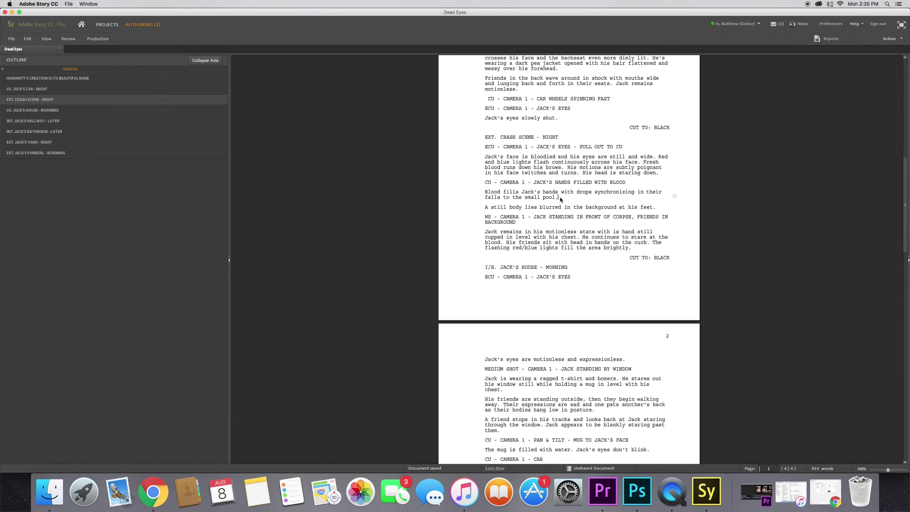
pyautogui.press('Return')
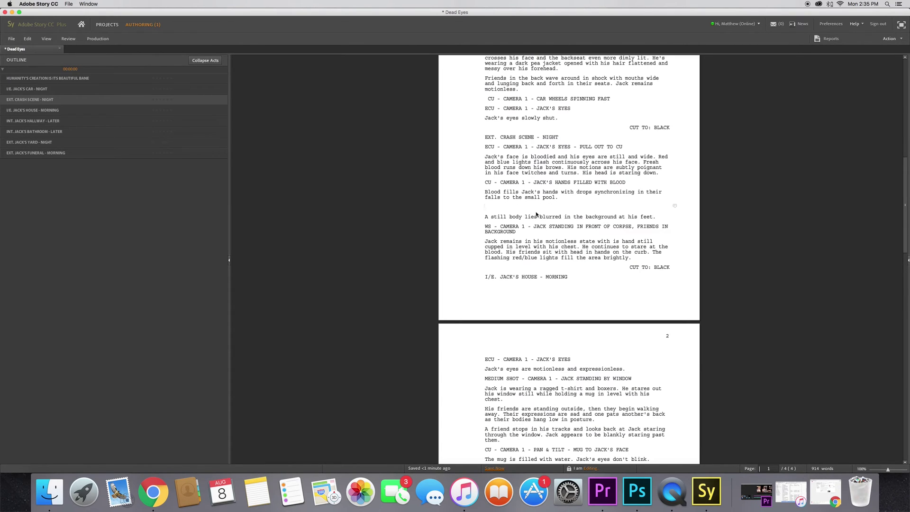
pyautogui.rightClick(507, 210)
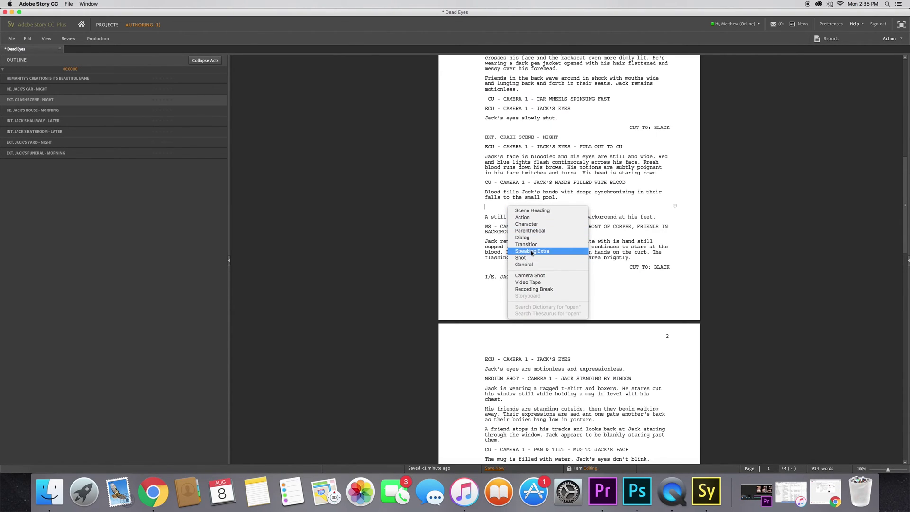
pyautogui.click(546, 226)
pyautogui.write('JACK')
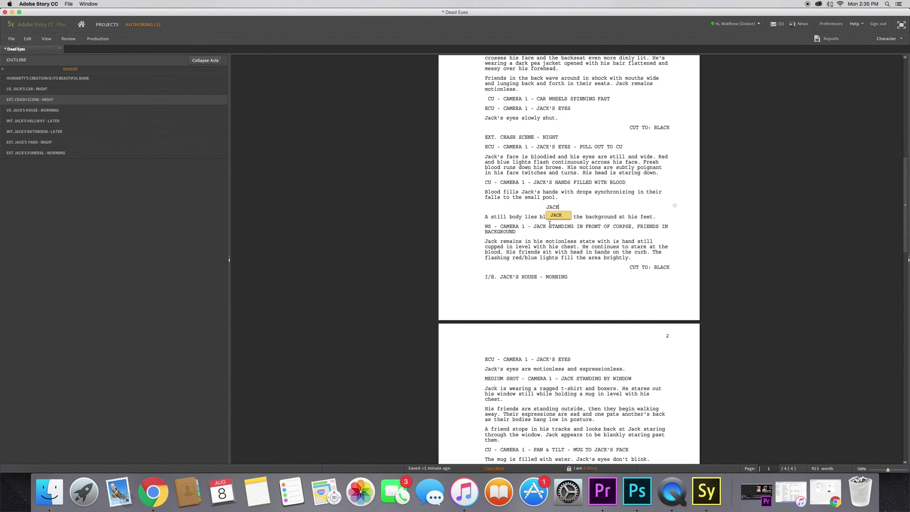
pyautogui.press('Return')
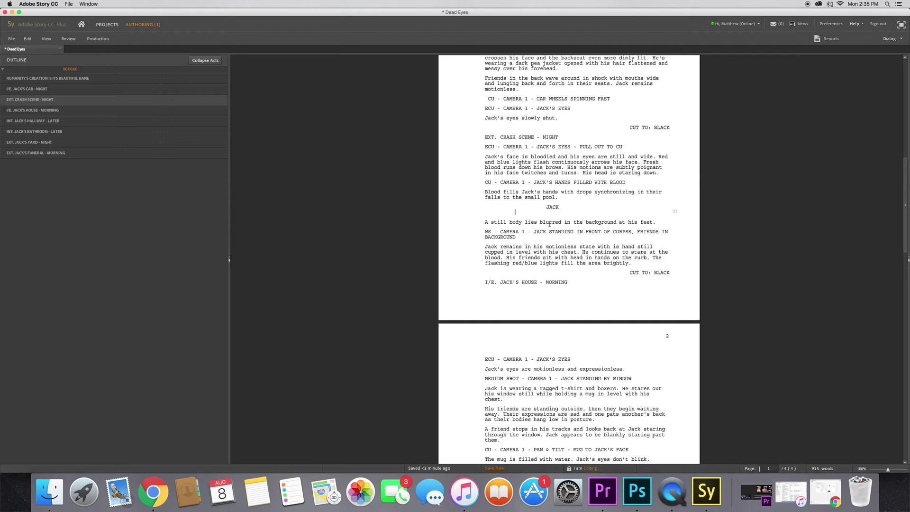
pyautogui.press('BackSpace')
# Insert a parenthetical line beneath the JACK cue.
pyautogui.rightClick(566, 210)
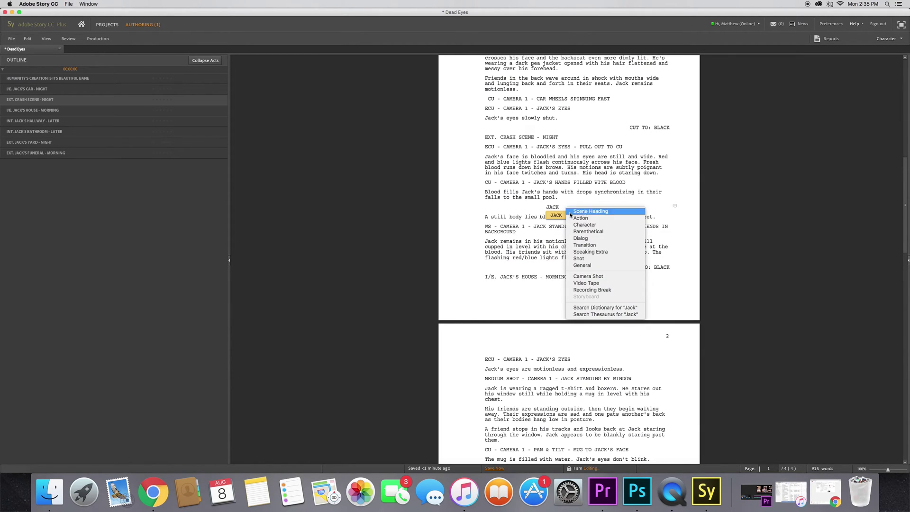
pyautogui.press('Escape')
pyautogui.press('Return')
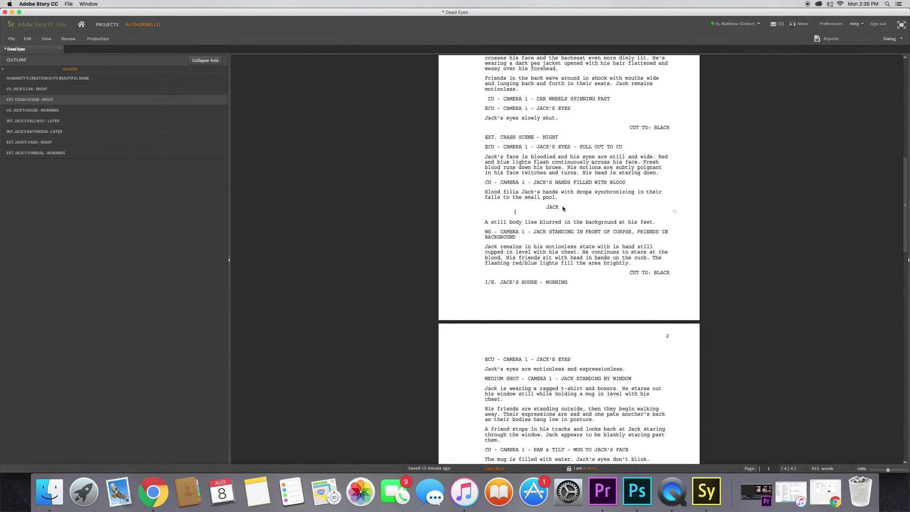
pyautogui.rightClick(555, 210)
pyautogui.click(593, 235)
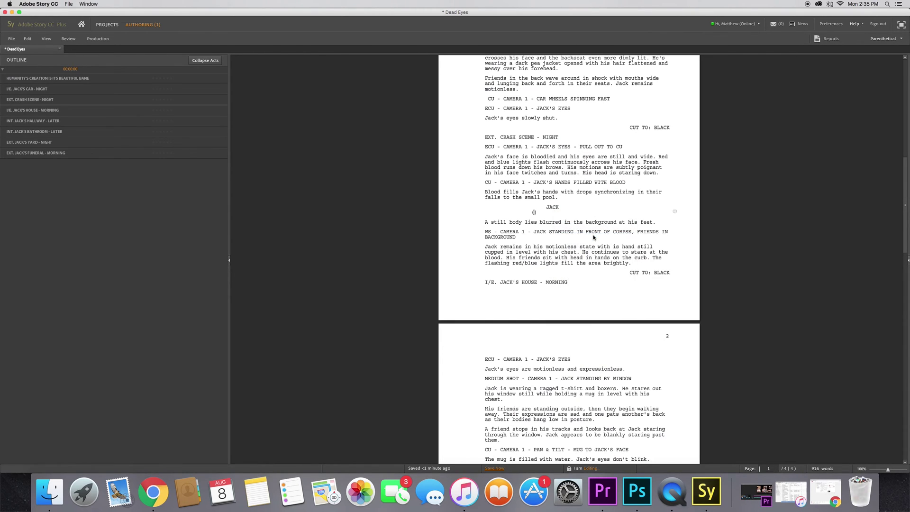
# Try parenthetical wordings like 'screaming', then delete the parenthetical and JACK cue.
pyautogui.write('sar')
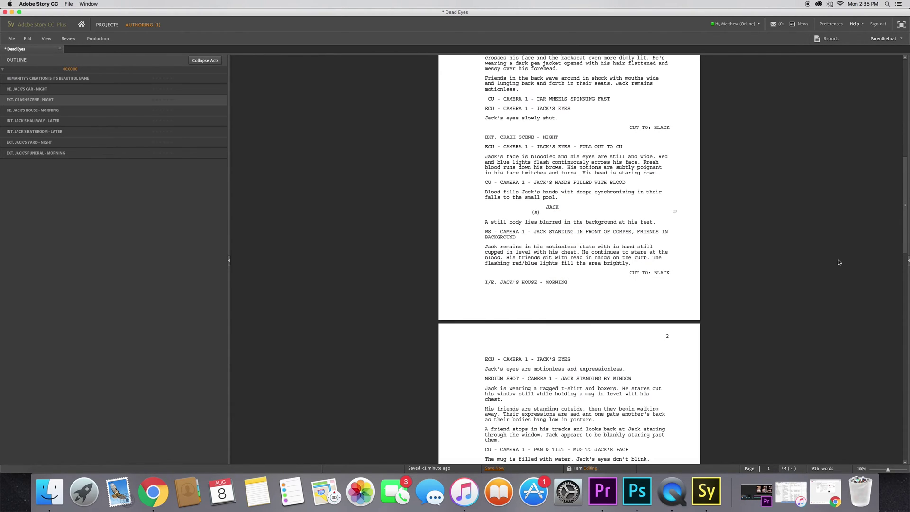
pyautogui.write('cam')
pyautogui.press('BackSpace')
pyautogui.press('BackSpace')
pyautogui.press('BackSpace')
pyautogui.press('BackSpace')
pyautogui.press('BackSpace')
pyautogui.press('BackSpace')
pyautogui.press('BackSpace')
pyautogui.write('ldo')
pyautogui.press('BackSpace')
pyautogui.press('BackSpace')
pyautogui.press('BackSpace')
pyautogui.write('screaming')
pyautogui.press('BackSpace')
pyautogui.press('BackSpace')
pyautogui.press('BackSpace')
pyautogui.press('BackSpace')
pyautogui.press('BackSpace')
pyautogui.press('BackSpace')
pyautogui.press('BackSpace')
pyautogui.press('BackSpace')
pyautogui.write('d')
pyautogui.press('BackSpace')
pyautogui.press('BackSpace')
pyautogui.press('BackSpace')
pyautogui.press('BackSpace')
pyautogui.press('BackSpace')
pyautogui.press('BackSpace')
pyautogui.press('BackSpace')
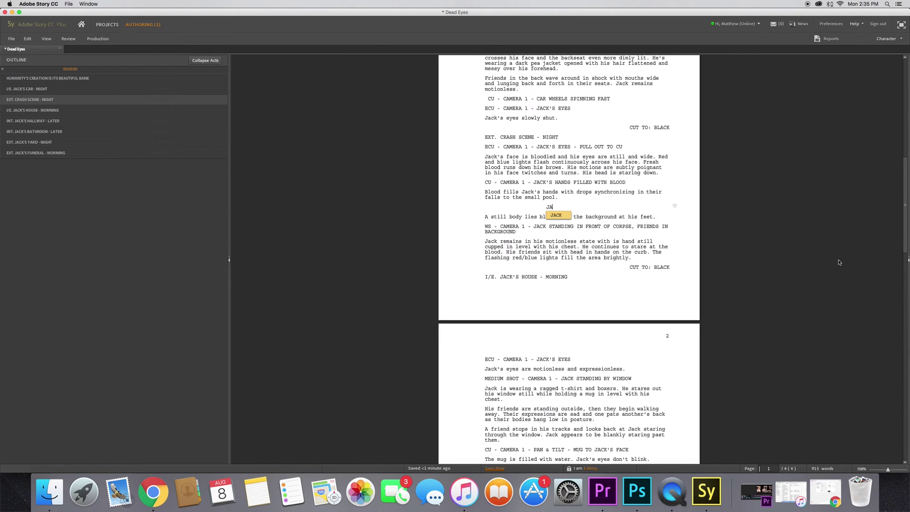
pyautogui.press('BackSpace')
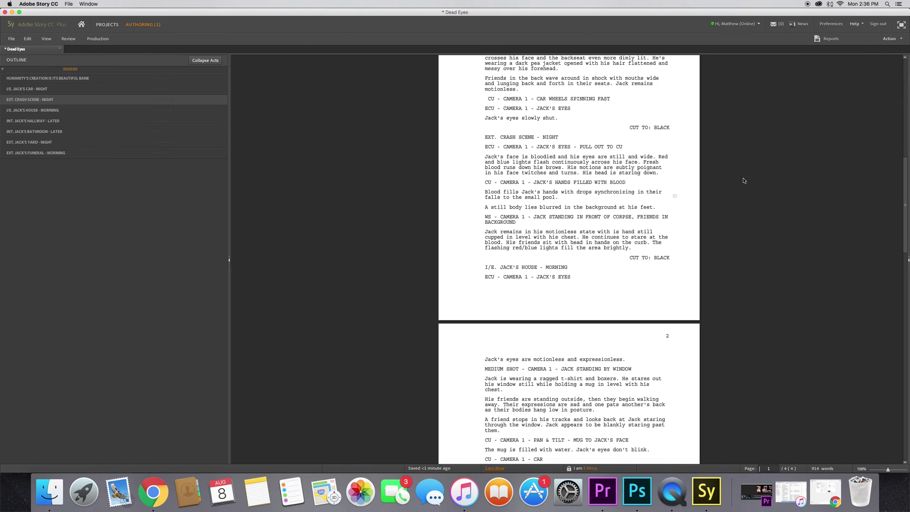
pyautogui.scroll(-10, 721, 187)
pyautogui.scroll(-11, 721, 188)
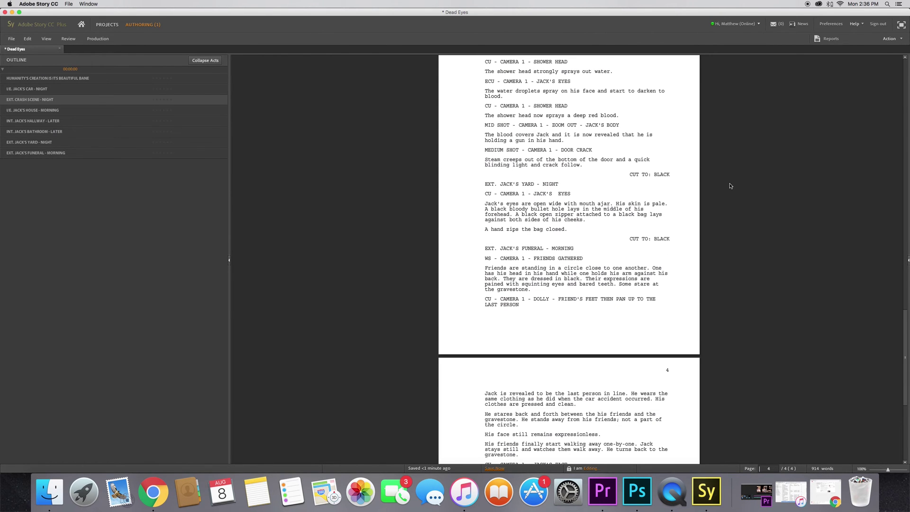
pyautogui.scroll(-7, 721, 189)
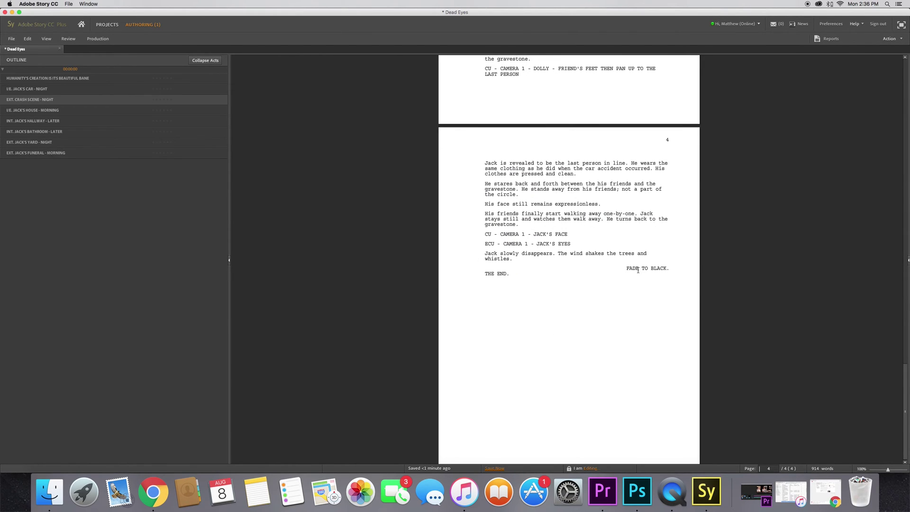
pyautogui.click(660, 269)
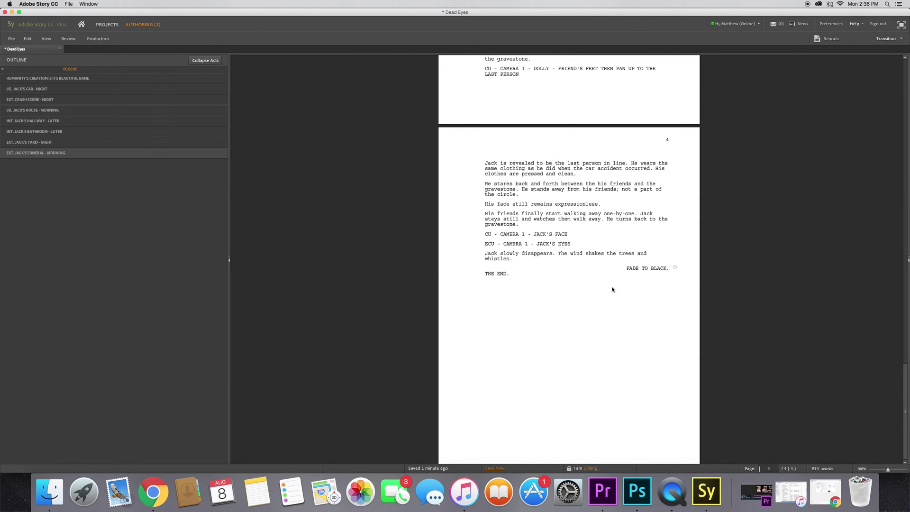
pyautogui.click(522, 276)
pyautogui.scroll(5, 611, 275)
pyautogui.scroll(15, 625, 291)
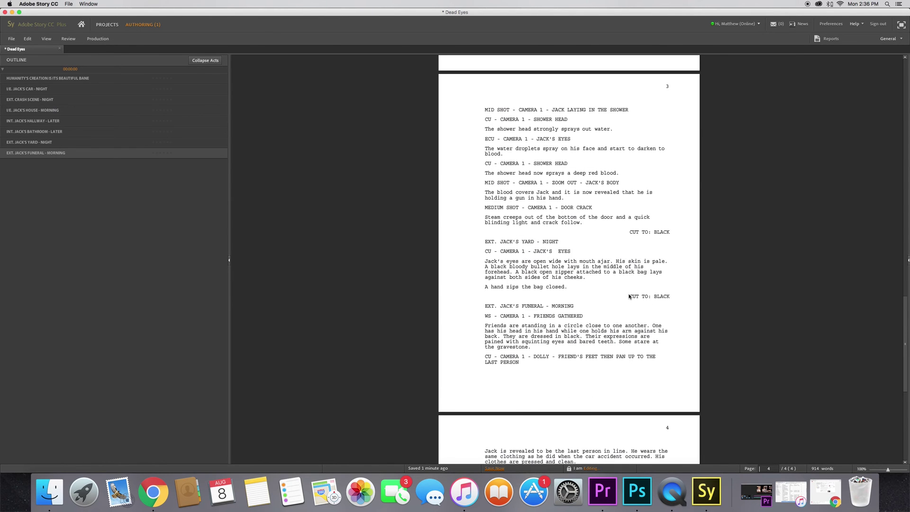
pyautogui.scroll(10, 629, 297)
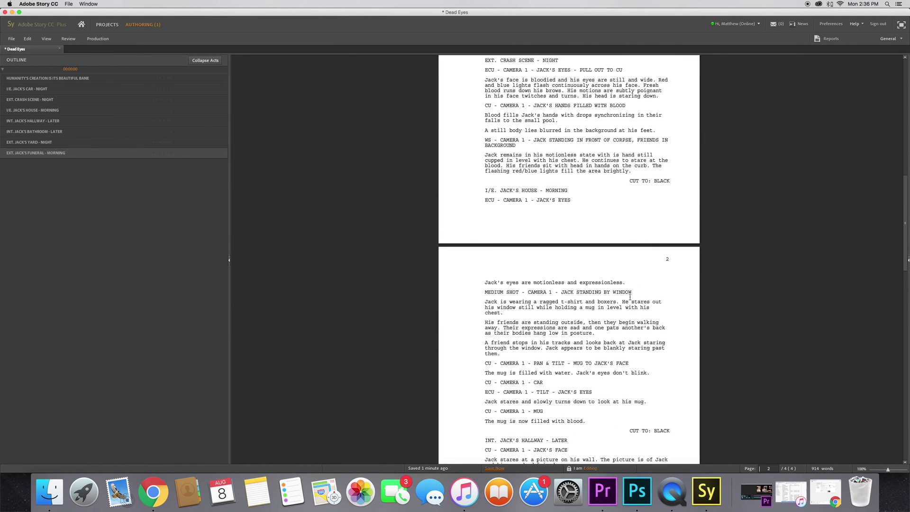
pyautogui.scroll(3, 664, 267)
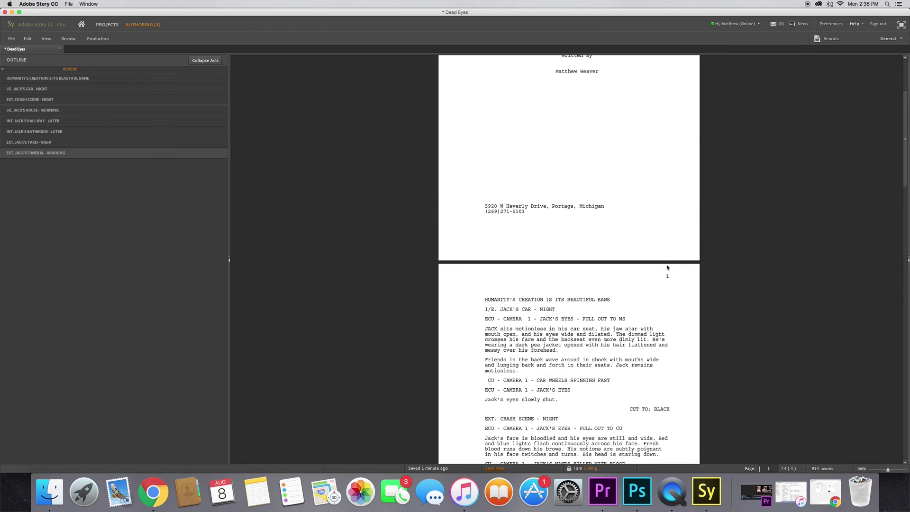
pyautogui.scroll(-12, 666, 263)
pyautogui.scroll(5, 670, 256)
pyautogui.scroll(3, 671, 255)
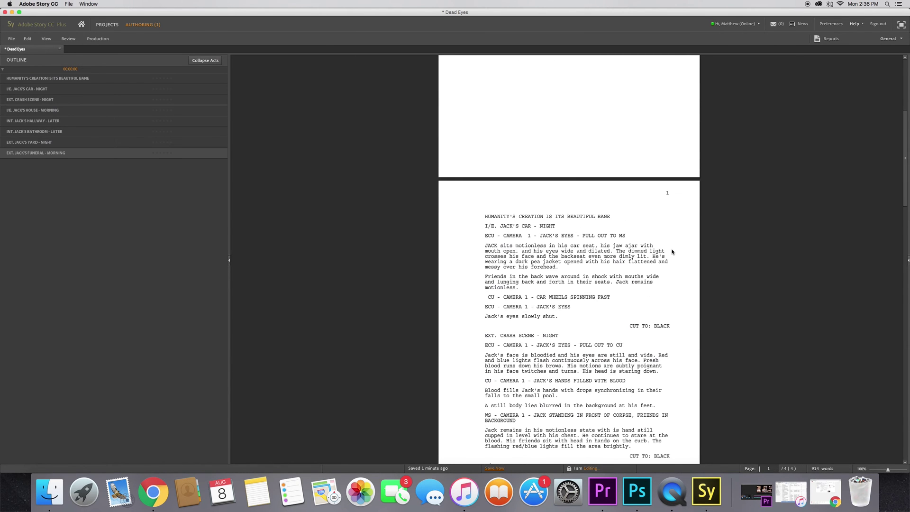
pyautogui.scroll(-3, 672, 251)
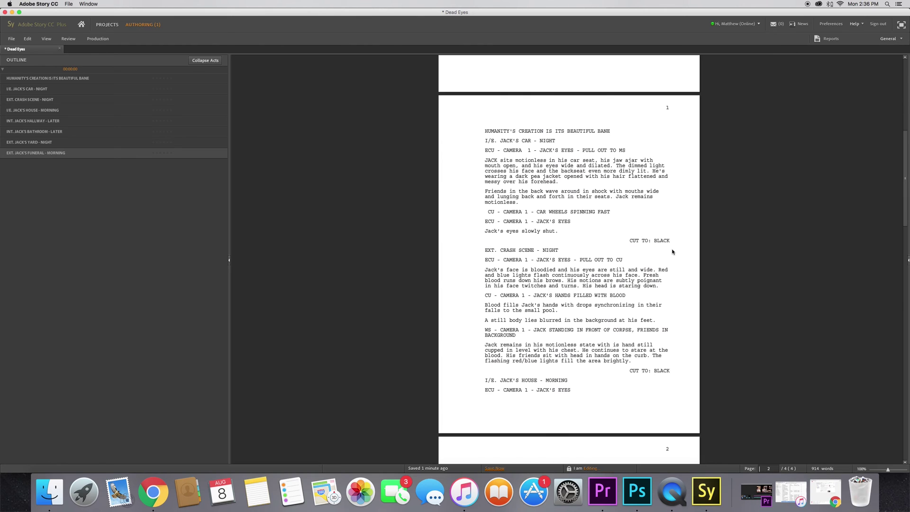
pyautogui.scroll(-10, 673, 251)
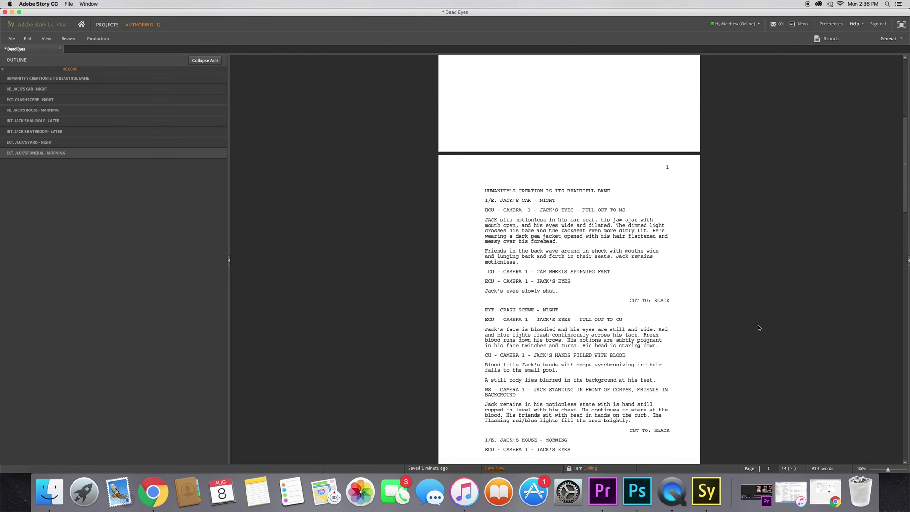
pyautogui.scroll(-15, 731, 337)
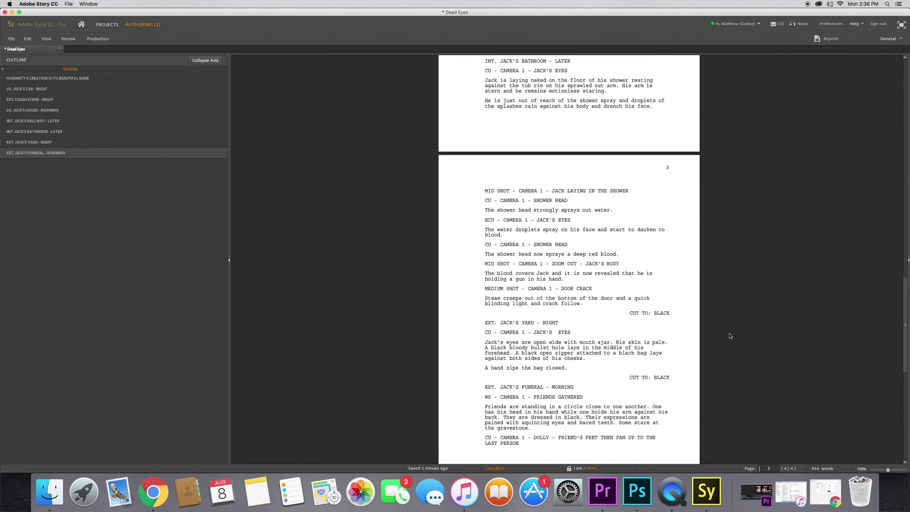
pyautogui.scroll(20, 730, 335)
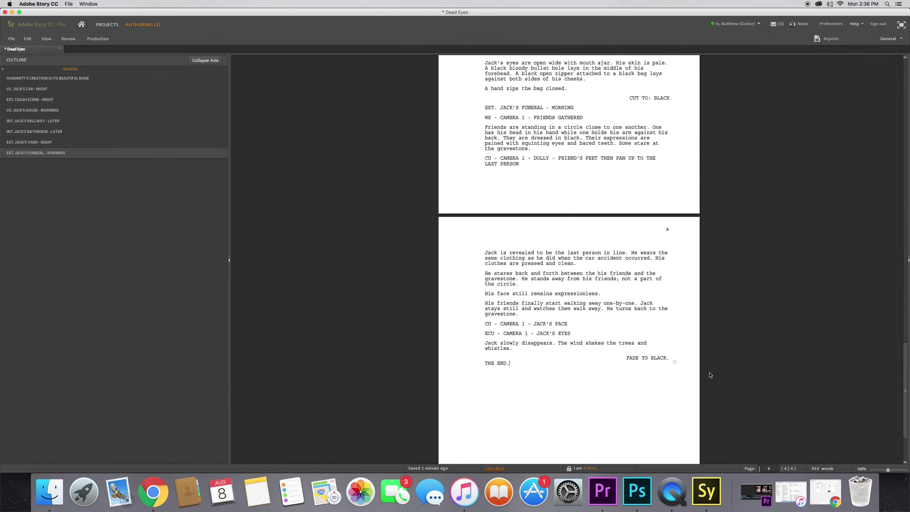
pyautogui.scroll(10, 780, 378)
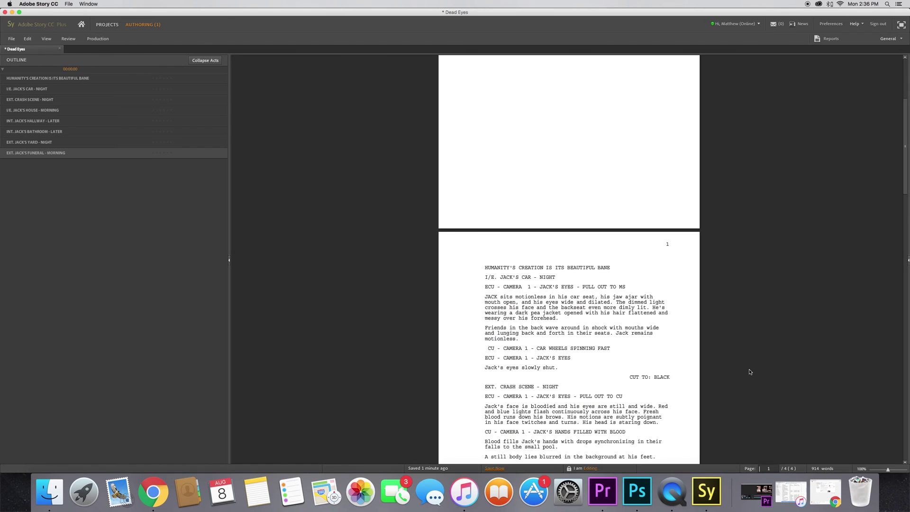
pyautogui.scroll(2, 625, 308)
pyautogui.scroll(-5, 663, 310)
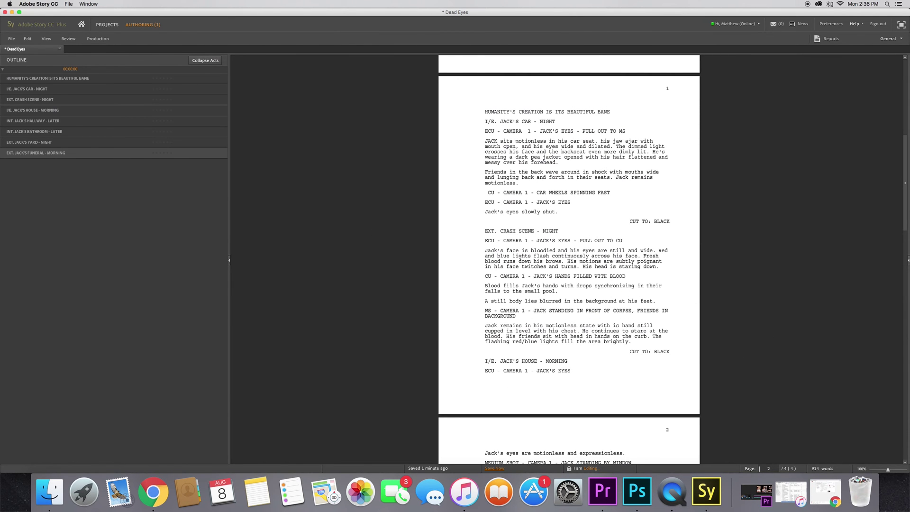
# Save the Dead Eyes screenplay with Cmd+S and look over page 1.
pyautogui.press('super+s')
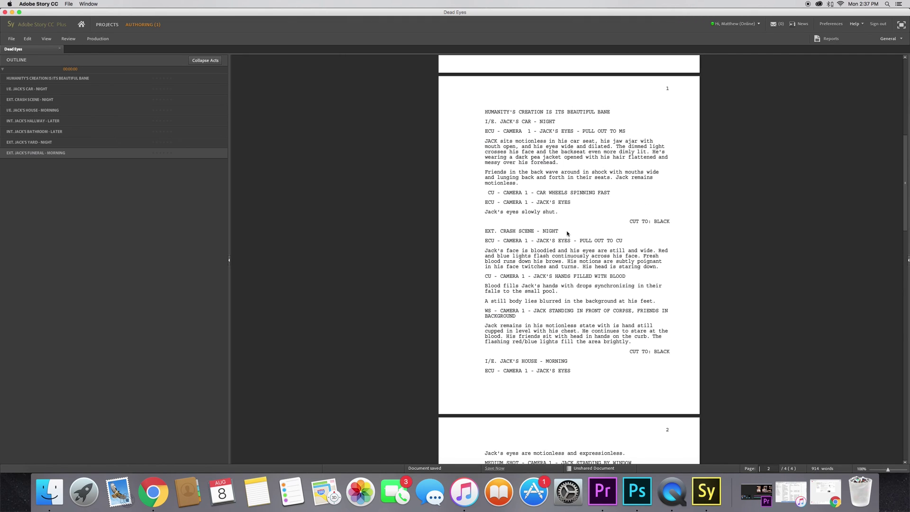
pyautogui.scroll(-3, 595, 285)
pyautogui.scroll(5, 450, 256)
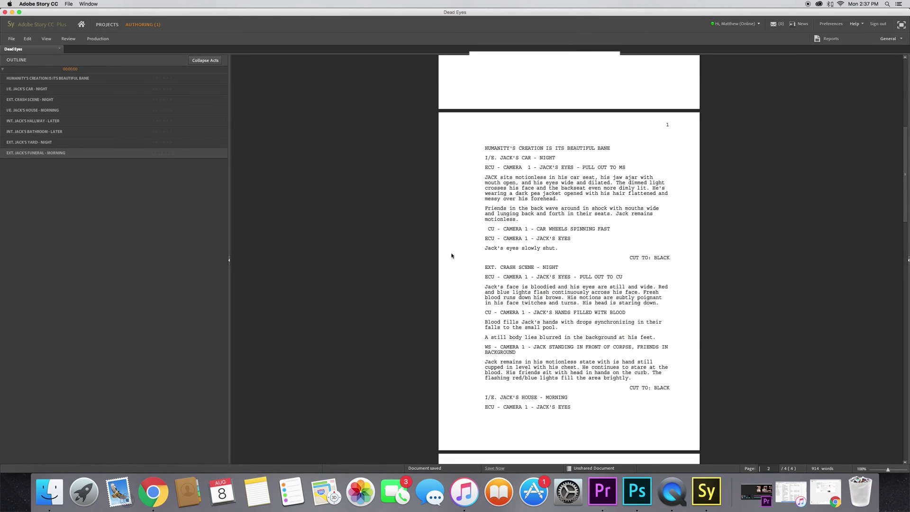
pyautogui.scroll(-5, 474, 235)
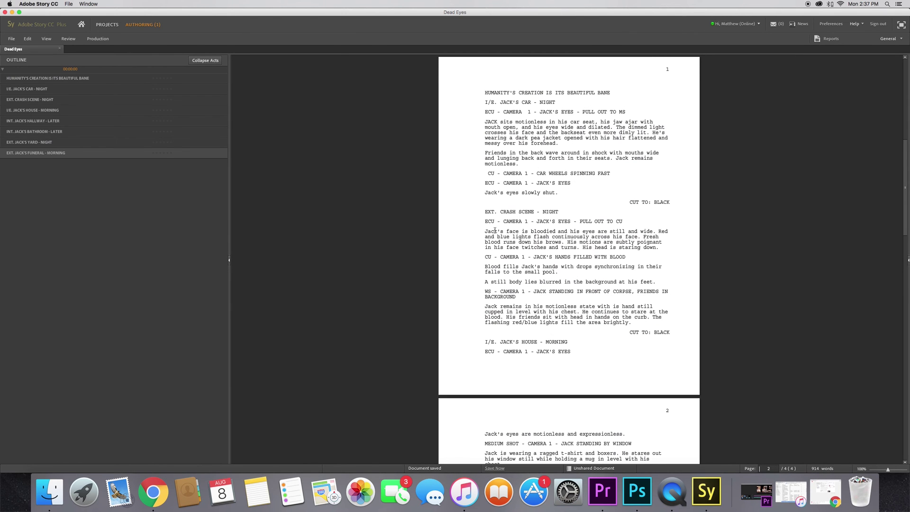